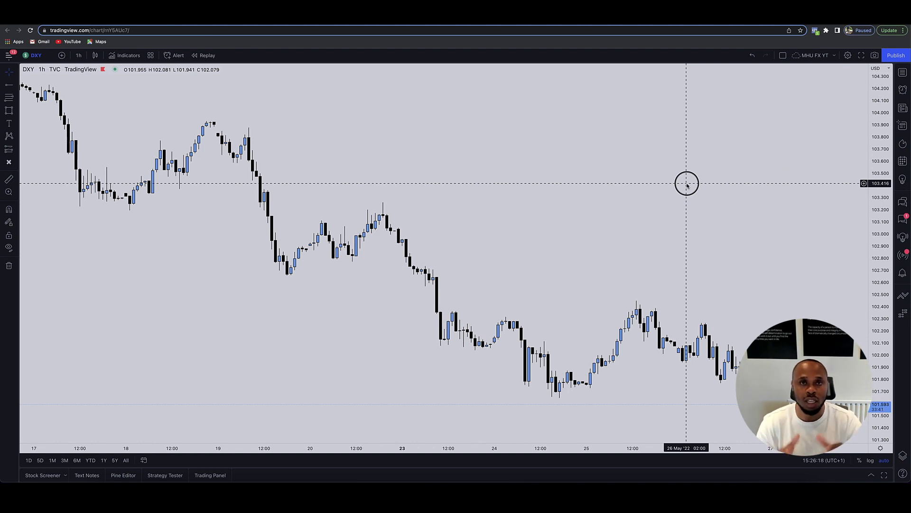
Step: Draw a downward arrow line from about 103.281 at the 20 May swing high to about 101.650 near the 24 May low
scroll(671, 199, "down", 5)
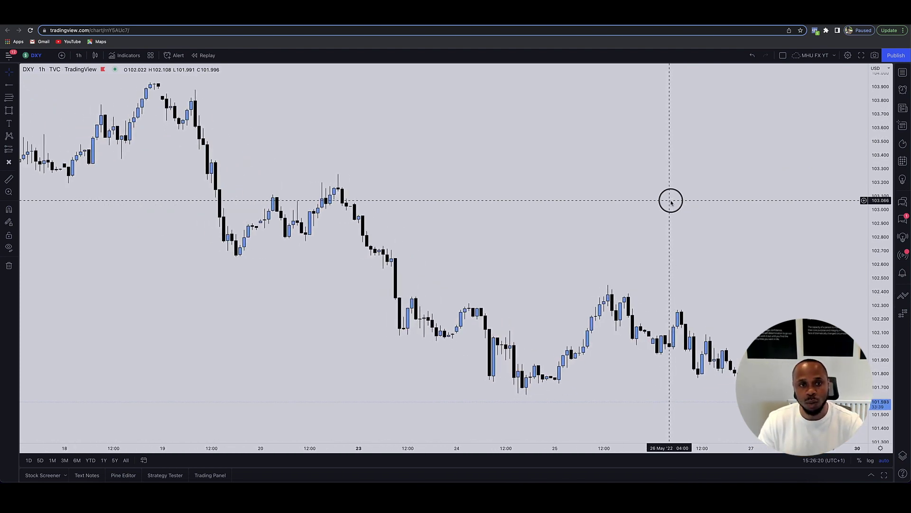
scroll(670, 200, "down", 2)
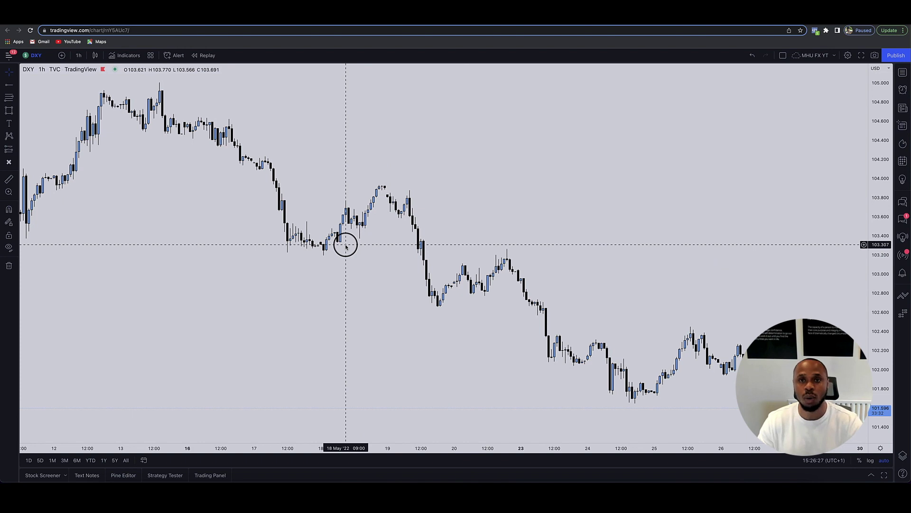
scroll(374, 160, "up", 3)
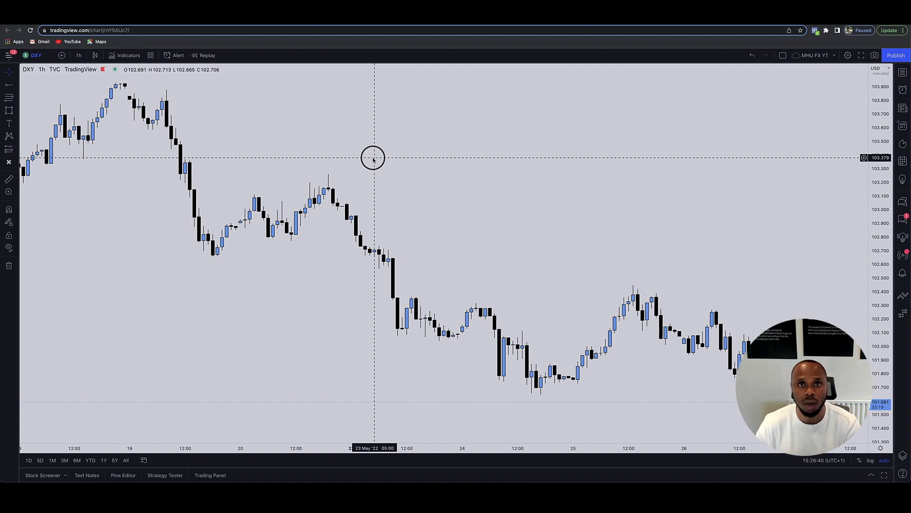
scroll(373, 160, "up", 2)
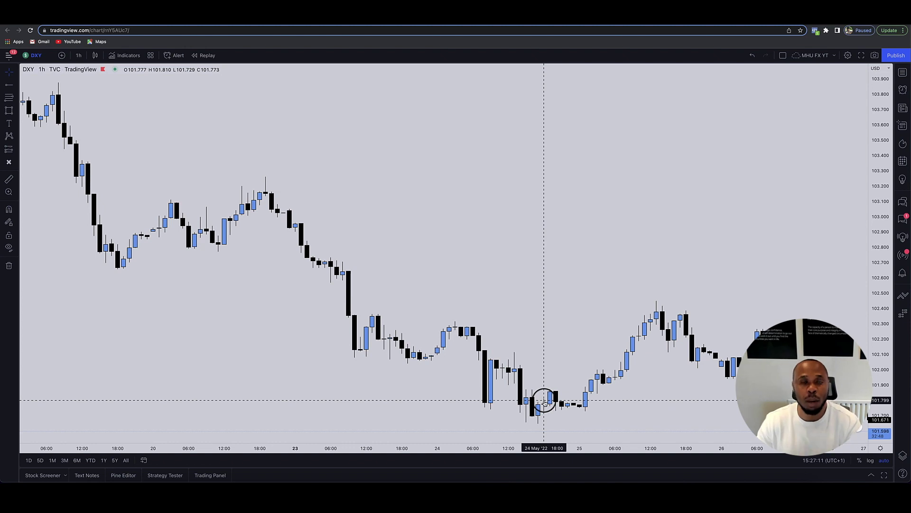
scroll(435, 293, "down", 5)
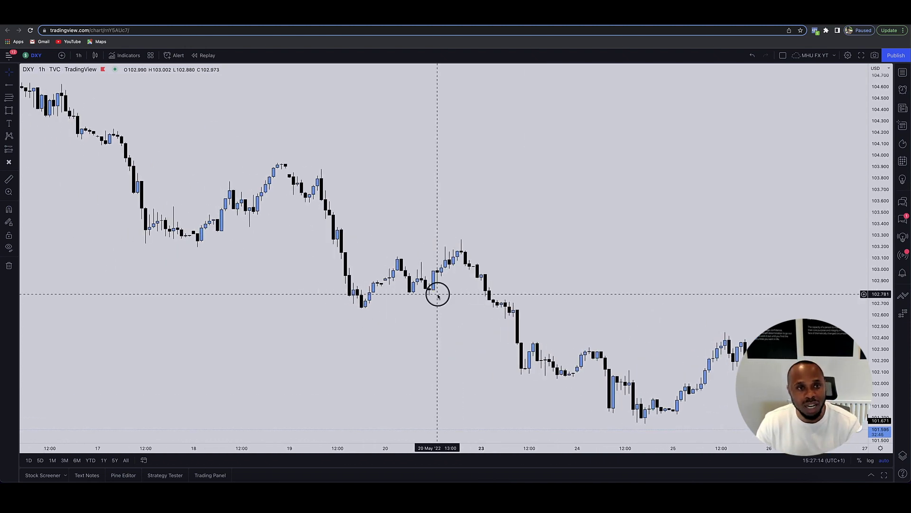
scroll(423, 291, "up", 6)
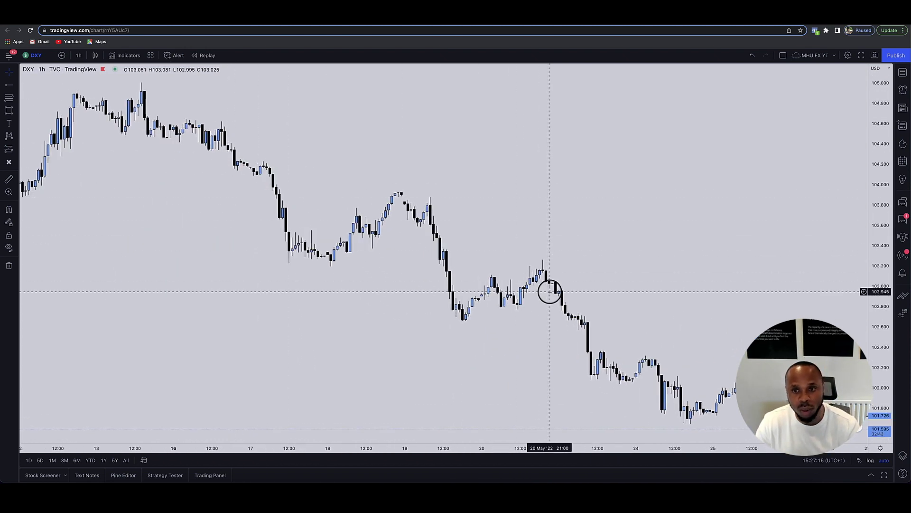
left_click(15, 84)
left_click(31, 89)
left_click(349, 180)
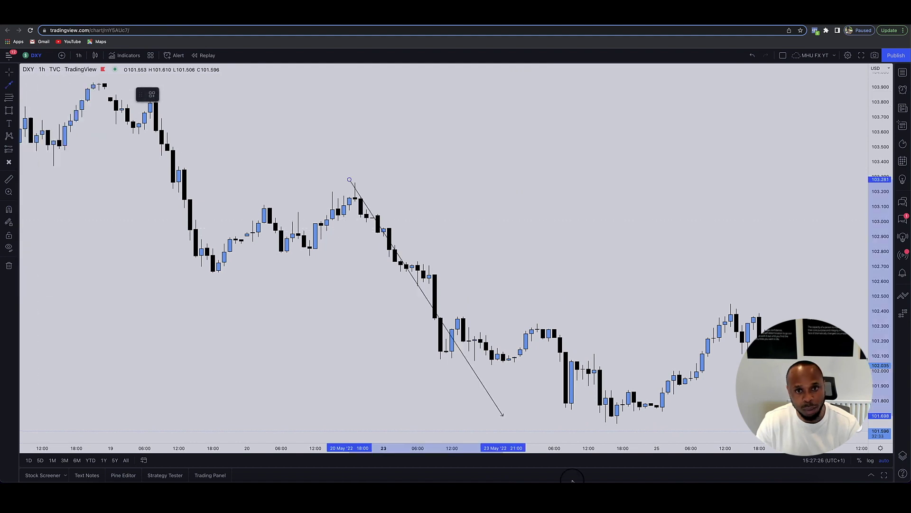
left_click(588, 423)
scroll(537, 366, "right", 5)
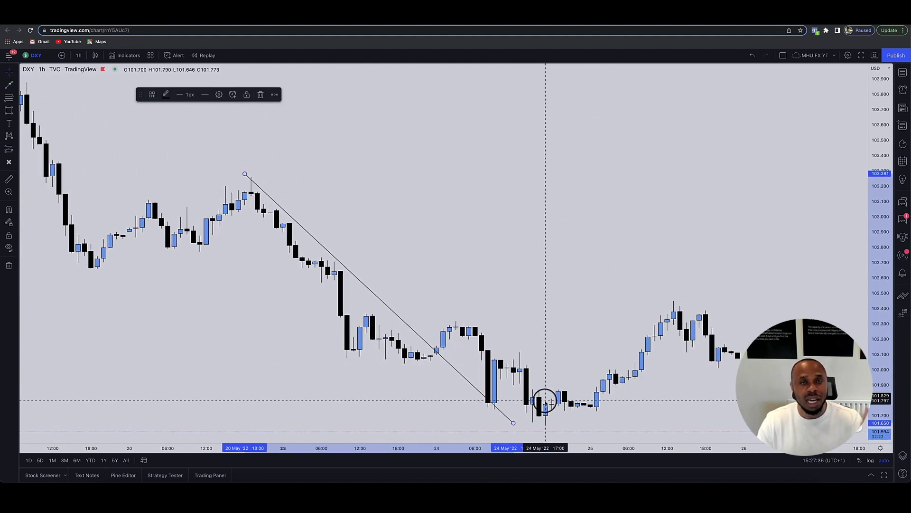
left_click(516, 289)
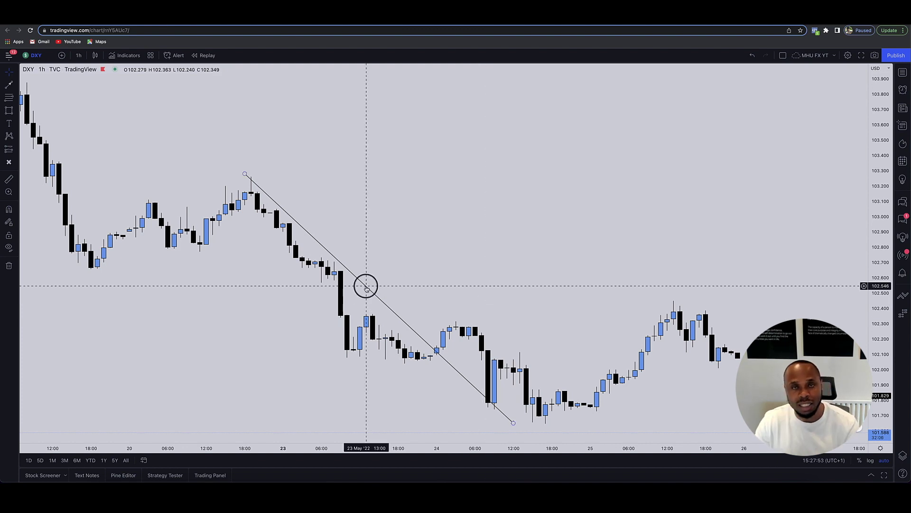
Step: Delete the downward arrow line from the chart
left_click(367, 287)
key("Delete")
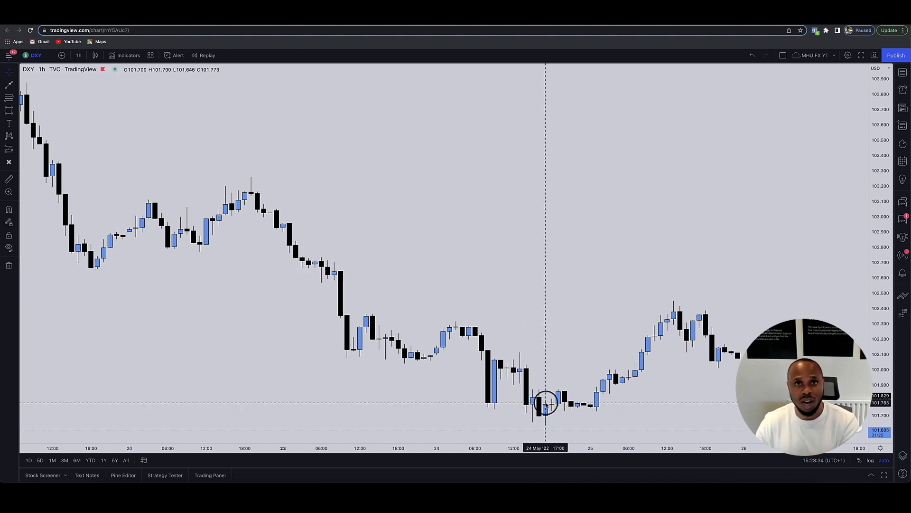
Step: Start a bar replay from the 24 May 17:00 candle and play it forward to 25 May 09:00
left_click(8, 109)
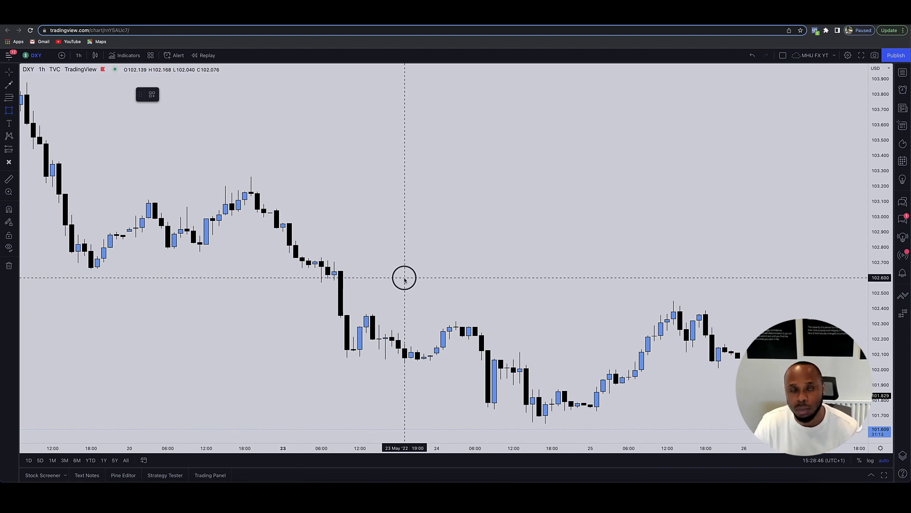
left_click(209, 55)
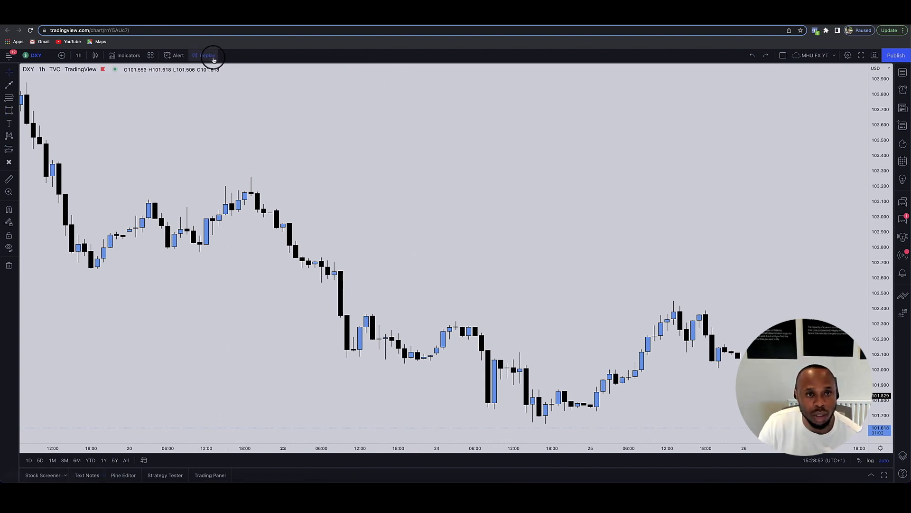
left_click(553, 307)
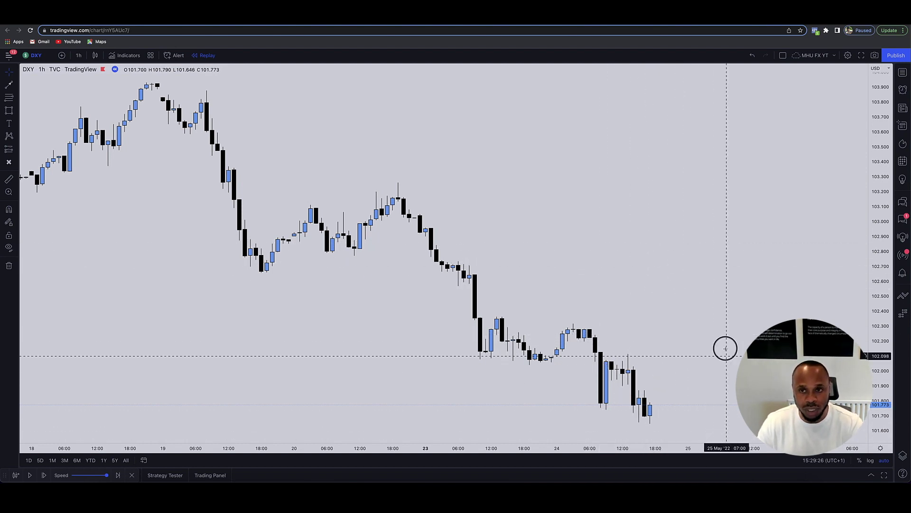
scroll(740, 205, "up", 2)
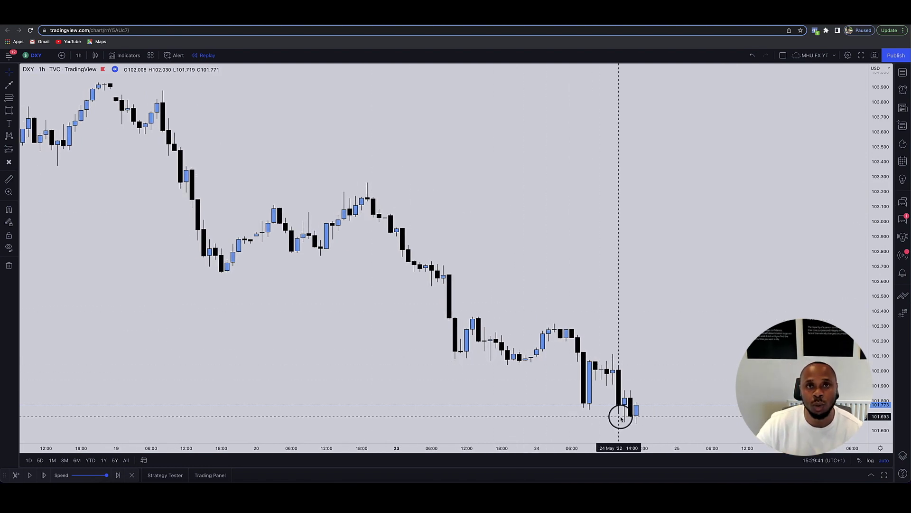
left_click(9, 110)
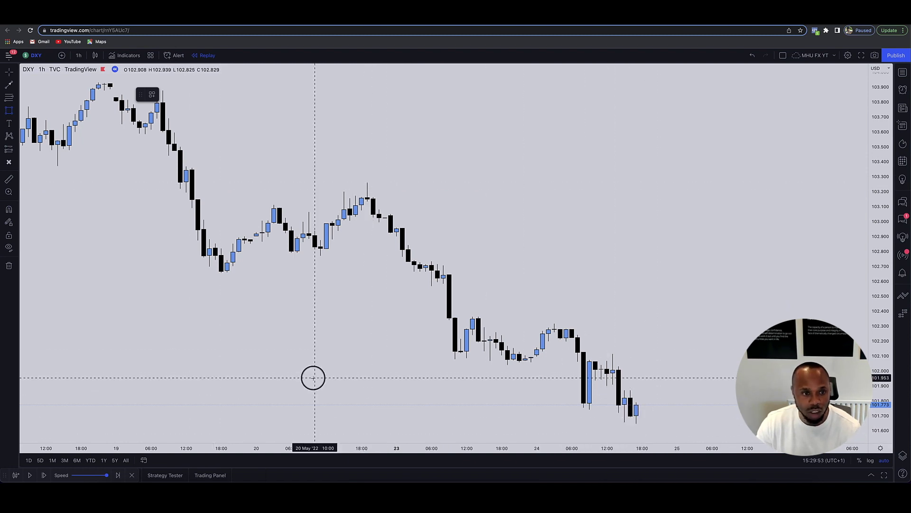
left_click(31, 475)
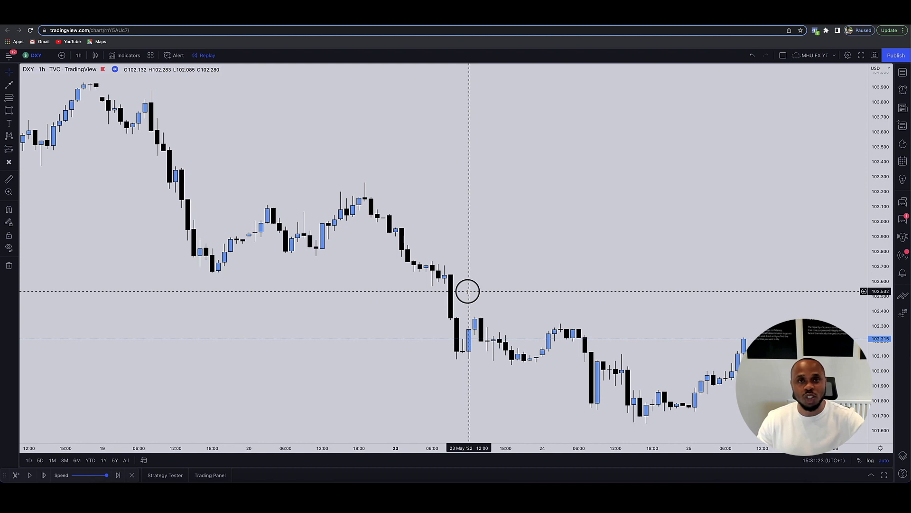
Step: Mark the bearish imbalances with two rectangles sharing an end edge: about 102.36–102.59 labelled "Imb", and about 102.833–102.897 above it
mouse_move(444, 317)
left_mouse_down()
mouse_move(661, 315)
mouse_move(774, 283)
left_mouse_up()
double_click(775, 284)
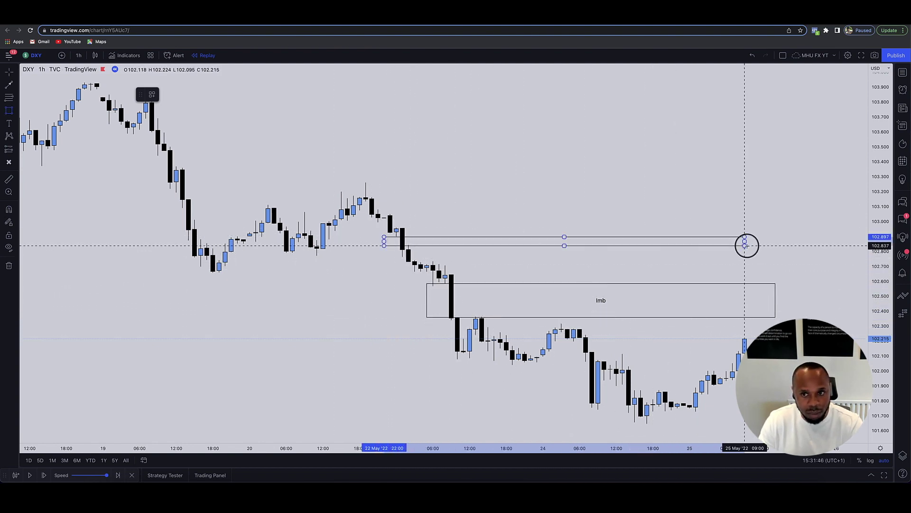
left_click_drag(747, 244, 777, 244)
left_click_drag(776, 244, 776, 246)
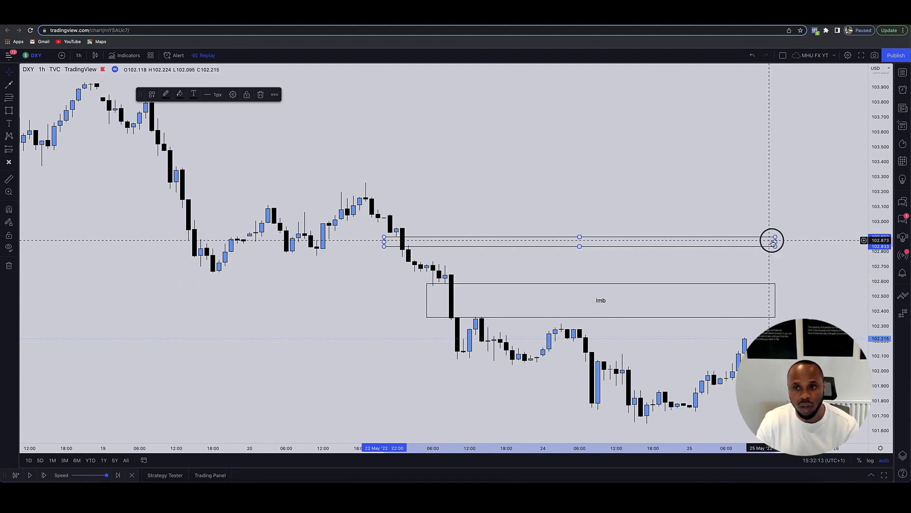
left_click(744, 347)
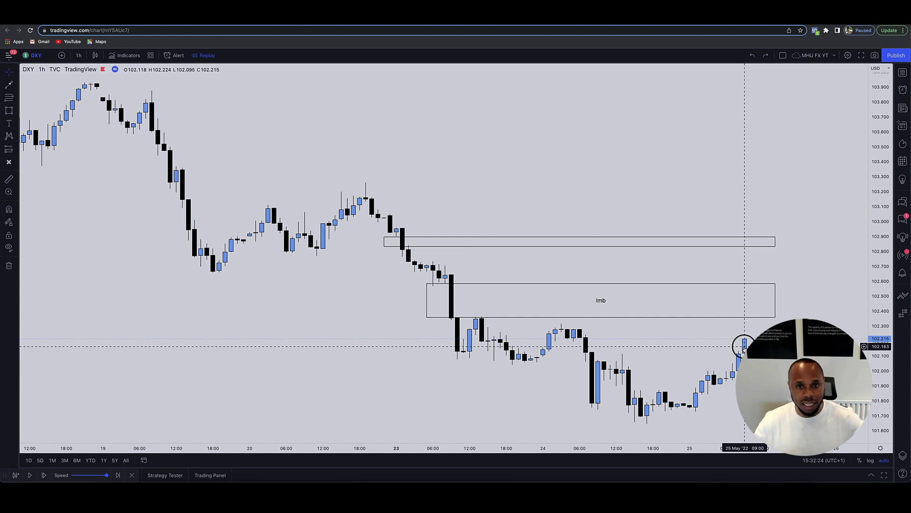
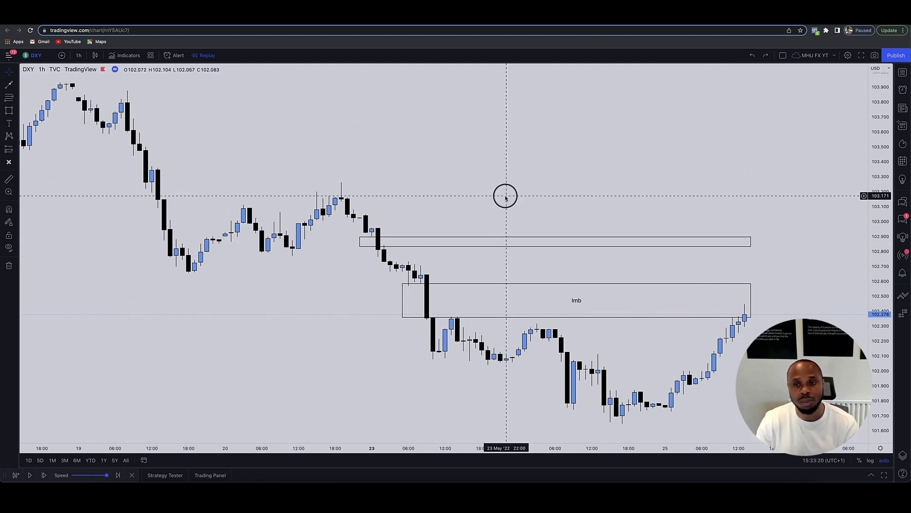
Step: Highlight the 25 May 13:00 candle tapping into the Imb zone with a small shaded purple rectangle
scroll(747, 326, "up", 2)
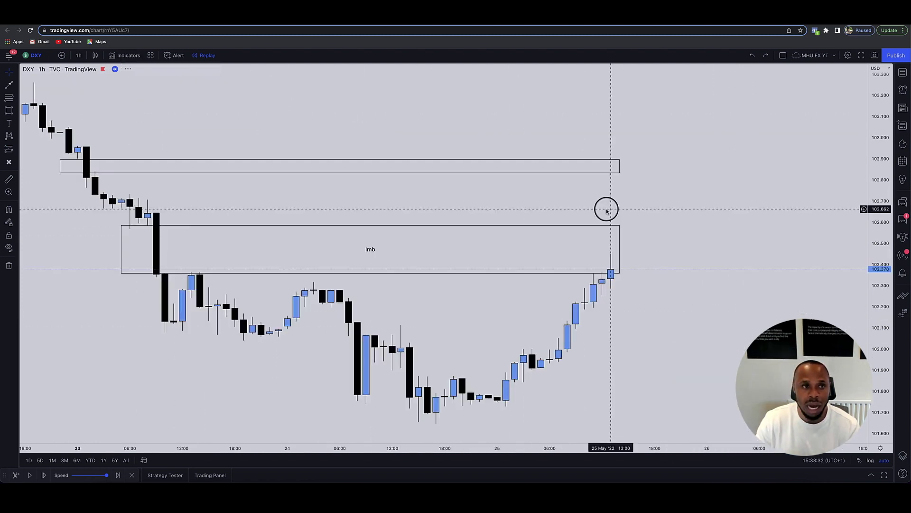
left_click(15, 111)
left_click(33, 109)
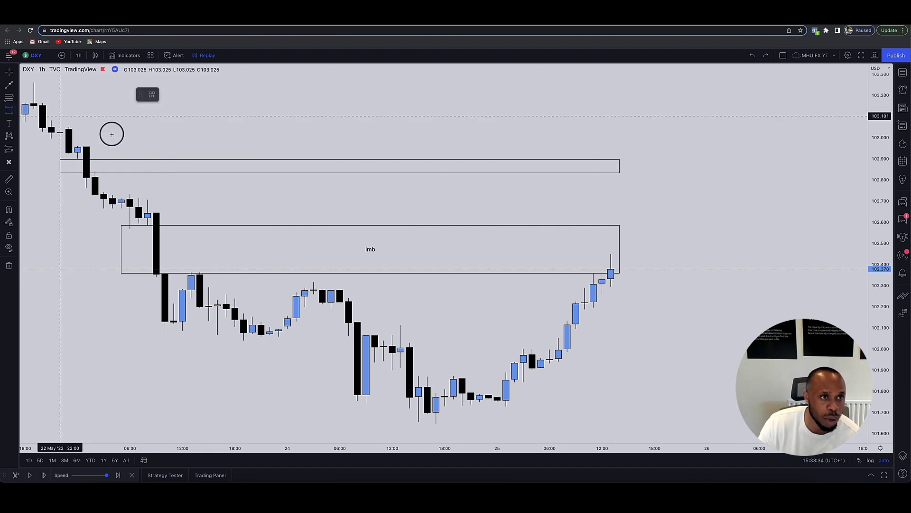
left_click(601, 260)
left_click(637, 287)
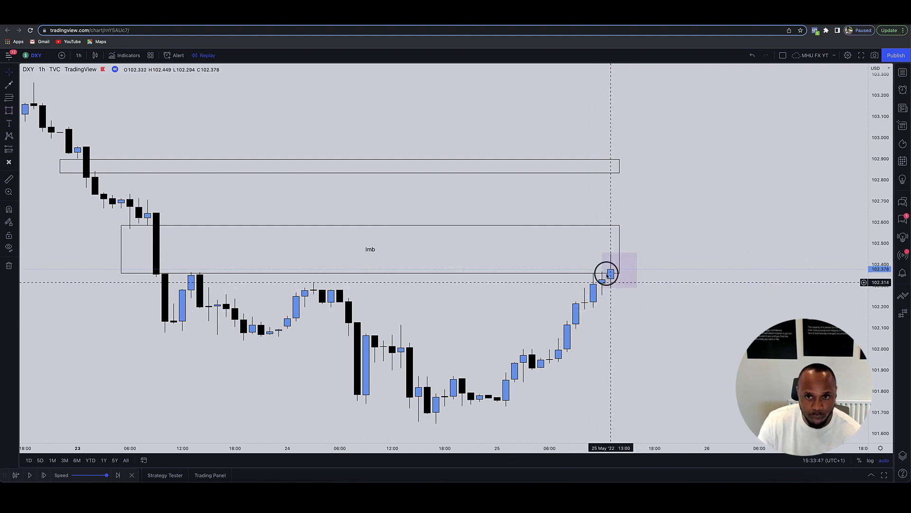
Step: Switch the chart to the 1-minute timeframe and bring the purple highlighted area on 25 May into close view
type("1")
key("Return")
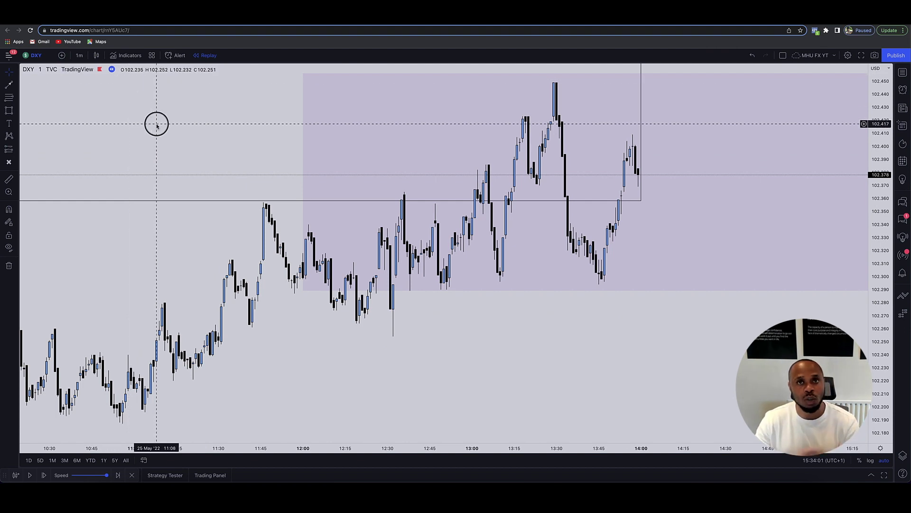
scroll(320, 134, "down", 10)
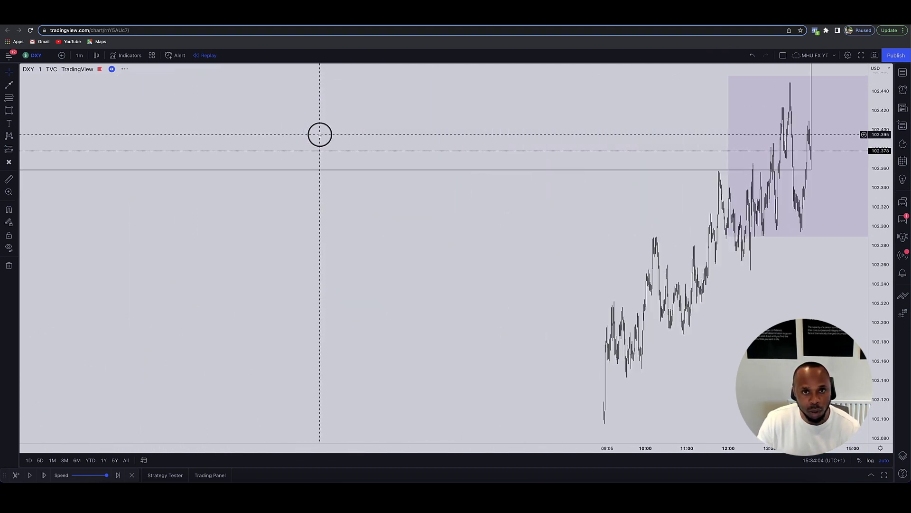
scroll(394, 138, "down", 10)
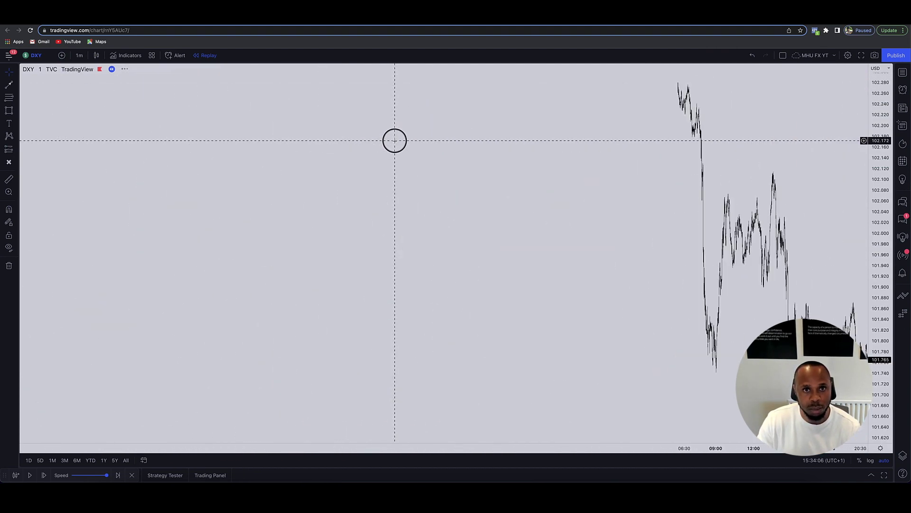
scroll(394, 141, "right", 3)
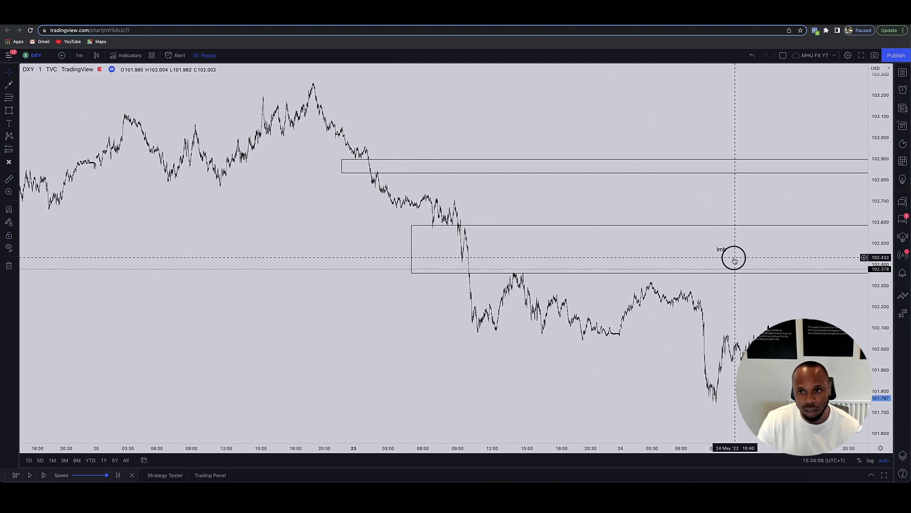
scroll(741, 256, "right", 2)
left_click(744, 256)
scroll(744, 256, "up", 15)
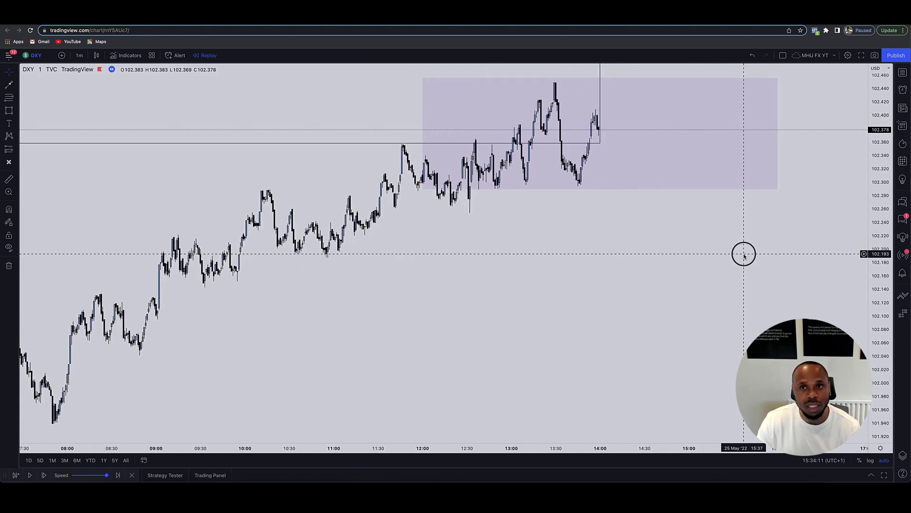
scroll(744, 256, "up", 4)
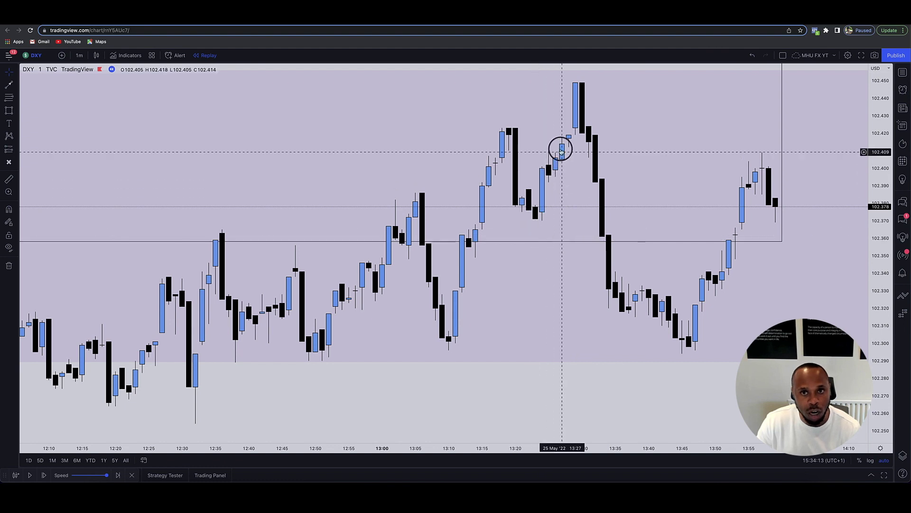
Step: Box the final up-move into the 13:30 high, about 102.370 to 102.449, with a shaded rectangle labelled "Last Up candle"
left_click(9, 110)
mouse_move(535, 220)
left_mouse_down()
mouse_move(570, 106)
mouse_move(589, 81)
left_mouse_up()
left_click(611, 332)
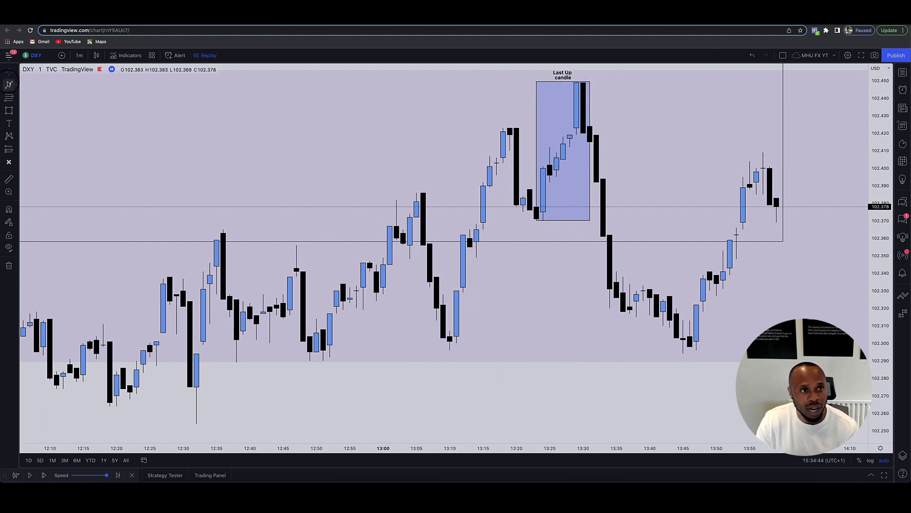
Step: Draw a horizontal arrow at about 102.296 from the 13:10 swing low to 13:50, past the sell-off's low
left_click(9, 84)
left_click(450, 350)
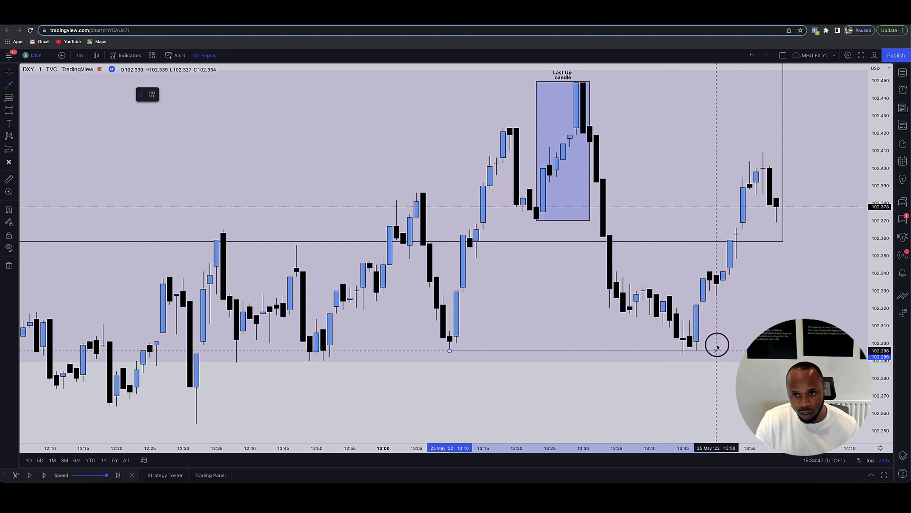
left_click(716, 350)
left_click(443, 364)
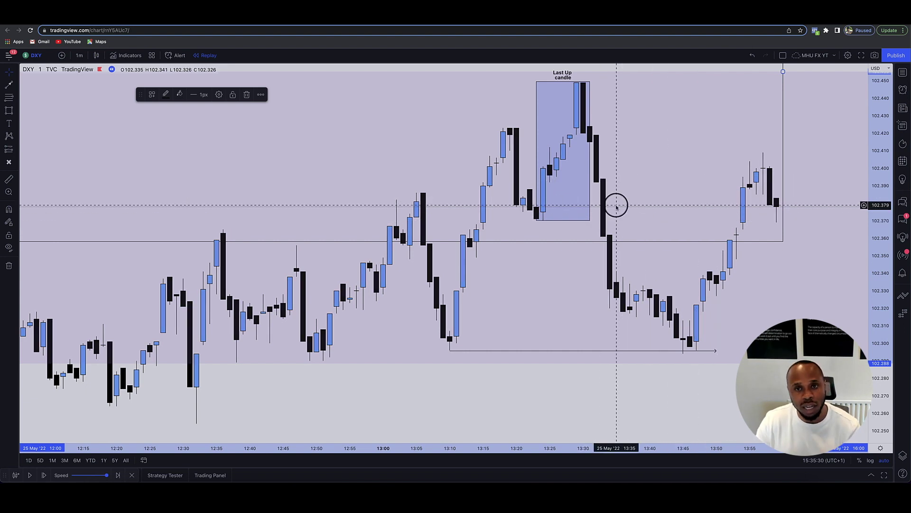
Step: Mark the imbalance in the 13:30 sell-off with a rectangle from about 102.415 to 102.395, labelled "Imb" and extended to 14:00
scroll(597, 192, "up", 2)
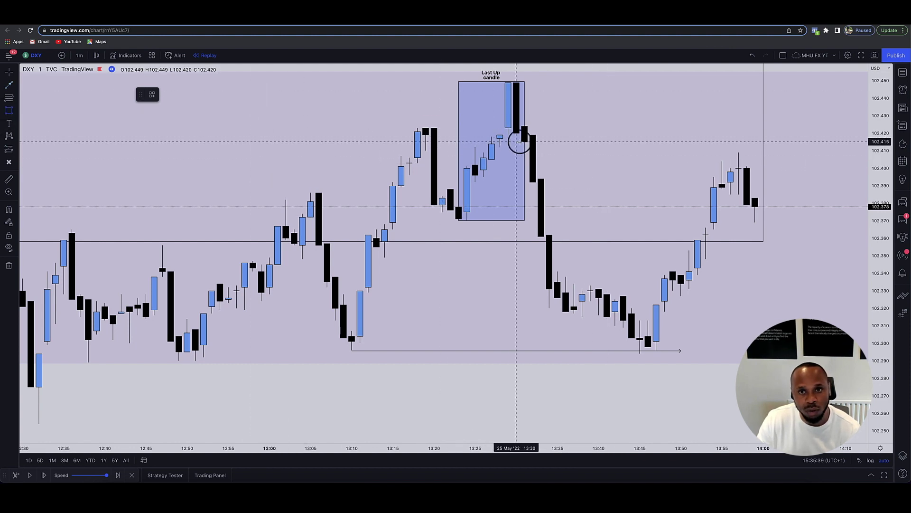
mouse_move(518, 142)
left_mouse_down()
mouse_move(694, 159)
mouse_move(538, 178)
left_mouse_up()
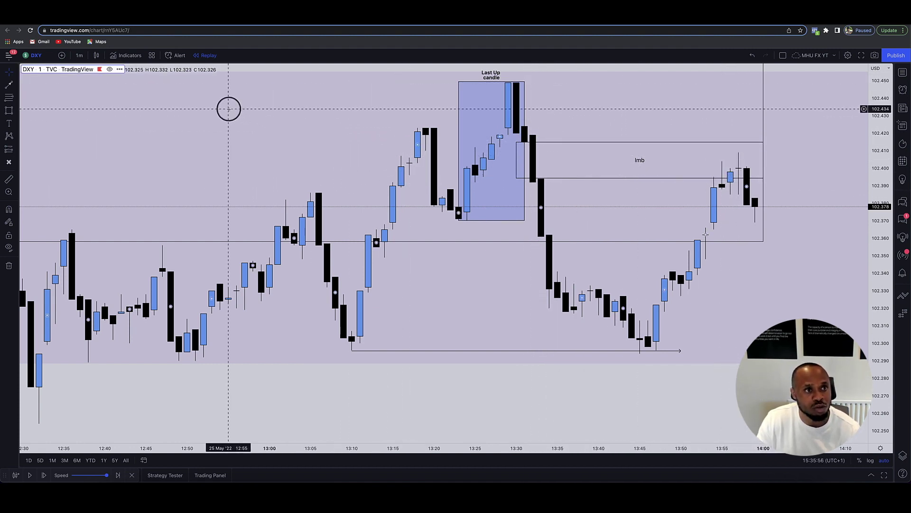
Step: Place a Fibonacci retracement over the Last Up candle box, with 100% at 102.370 and 0% at 102.449
left_click(8, 98)
left_click(458, 221)
left_click(788, 83)
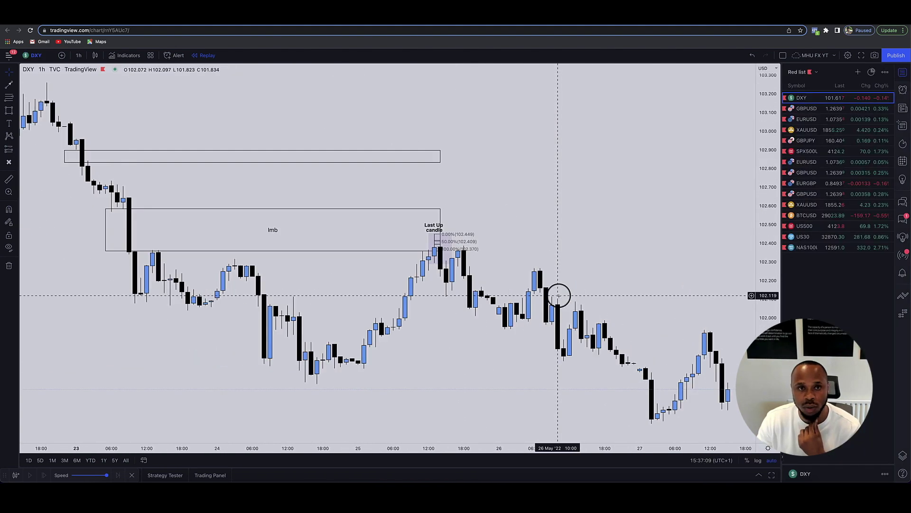
Step: Open EURUSD on the 1-hour timeframe and start its bar replay from the 25 May 14:00 candle
scroll(559, 295, "up", 5)
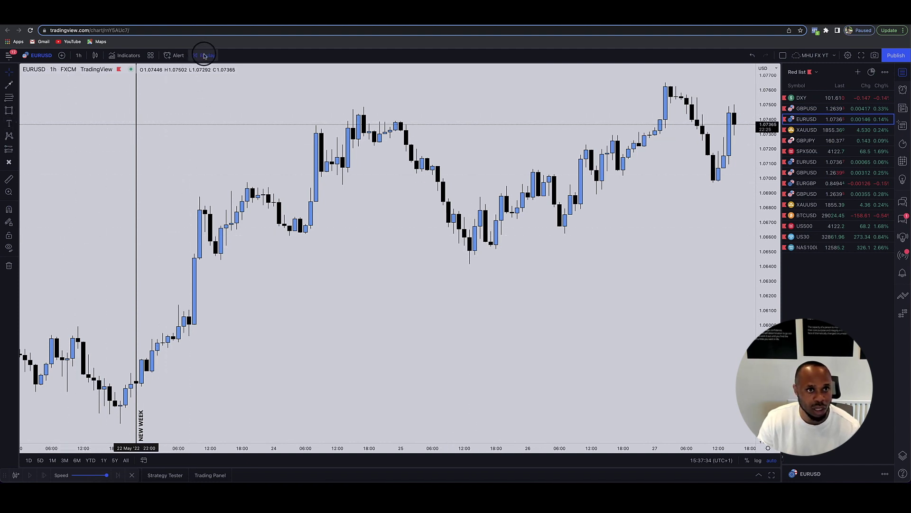
left_click(475, 237)
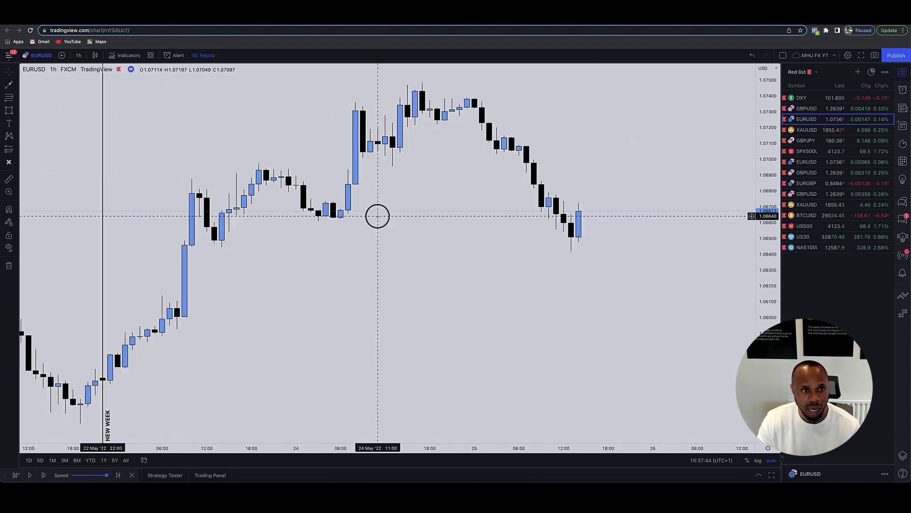
Step: Box the 25 May 13:00 and 14:00 candles at the swing low with a shaded rectangle, from about 1.0642 to 1.0672
left_click(8, 110)
left_click(548, 244)
mouse_move(534, 251)
left_mouse_down()
mouse_move(540, 213)
mouse_move(556, 201)
left_mouse_up()
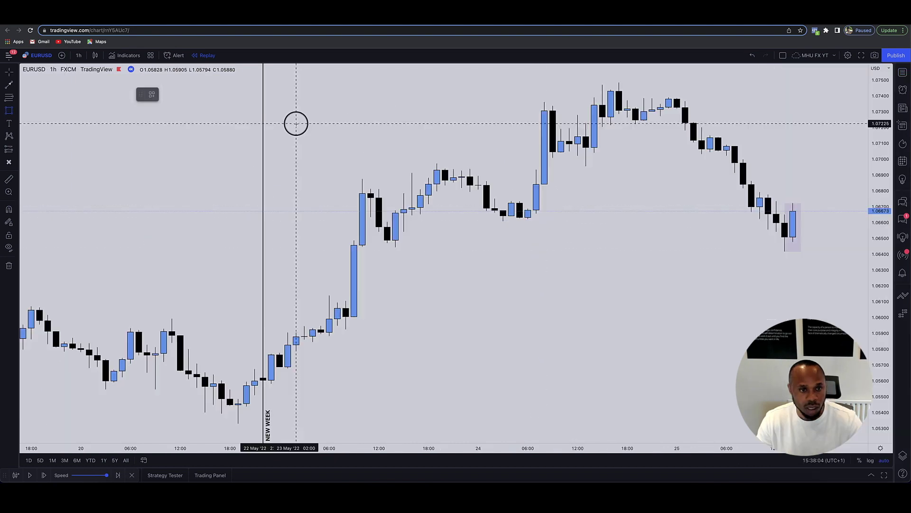
scroll(330, 147, "right", 5)
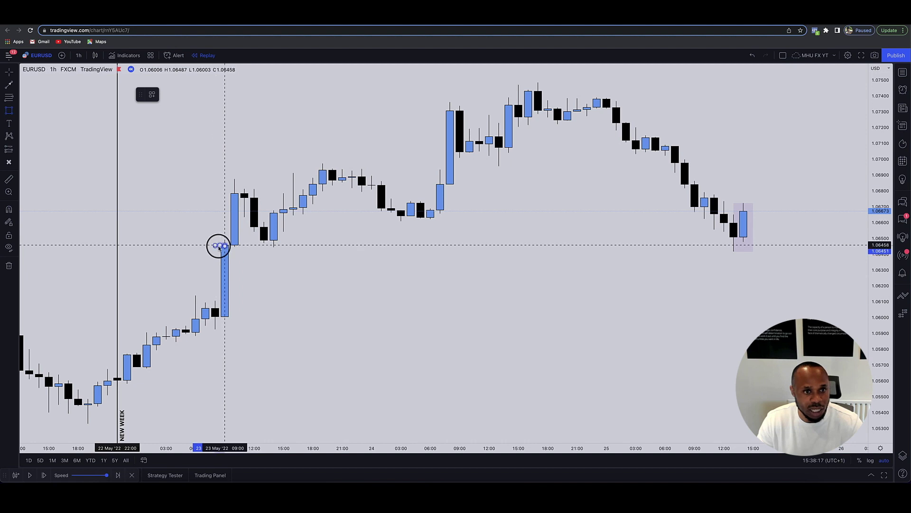
mouse_move(219, 245)
left_mouse_down()
mouse_move(242, 258)
mouse_move(478, 266)
mouse_move(734, 250)
mouse_move(773, 275)
mouse_move(752, 299)
left_mouse_up()
double_click(751, 300)
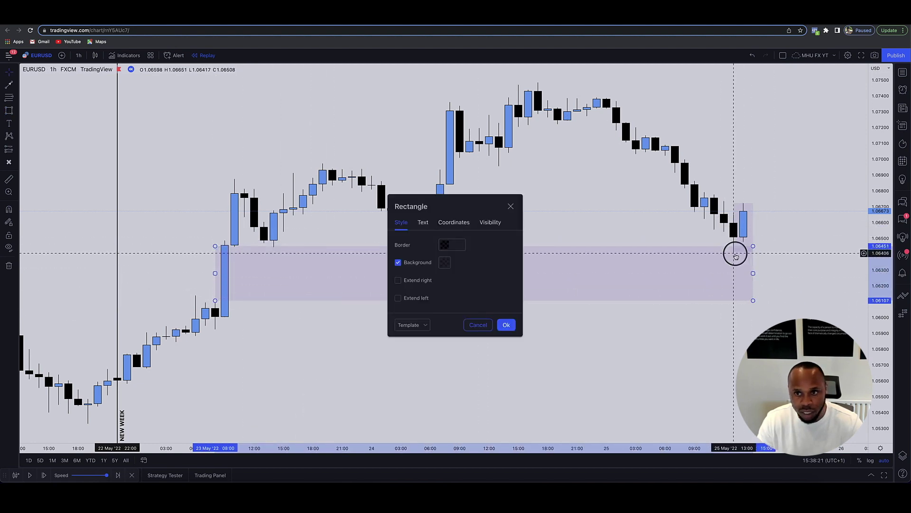
key("Escape")
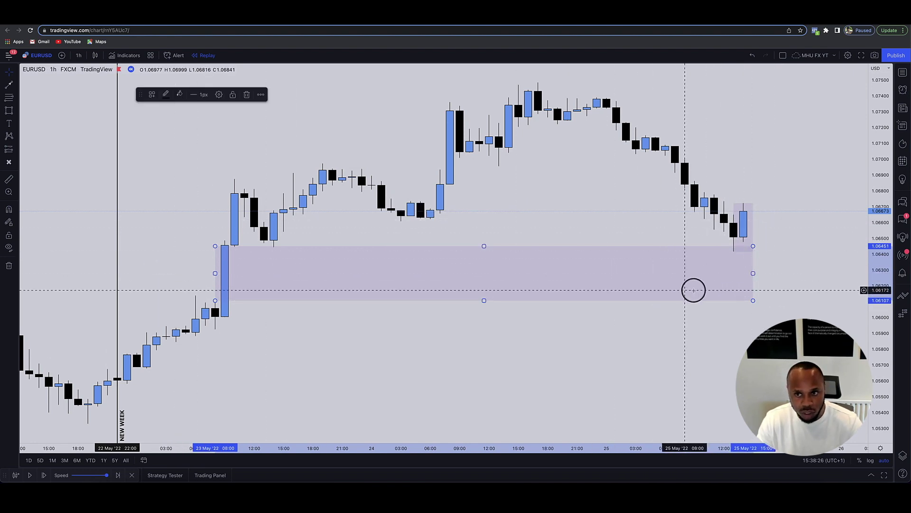
key("Delete")
Step: Switch to the 1-minute timeframe and draw a horizontal arrow at about 1.06649 from the 13:09 high past the 13:46 high
left_click_drag(710, 186, 687, 260)
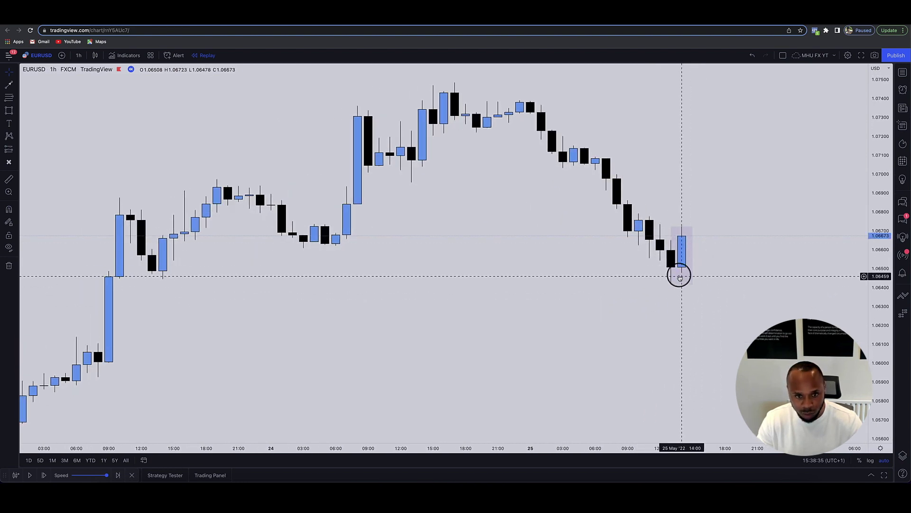
key("1")
key("Return")
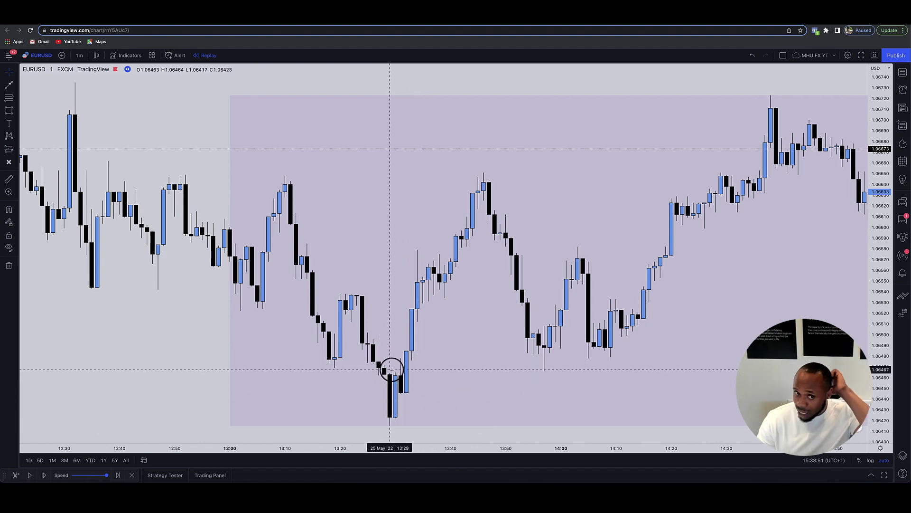
key("alt+t")
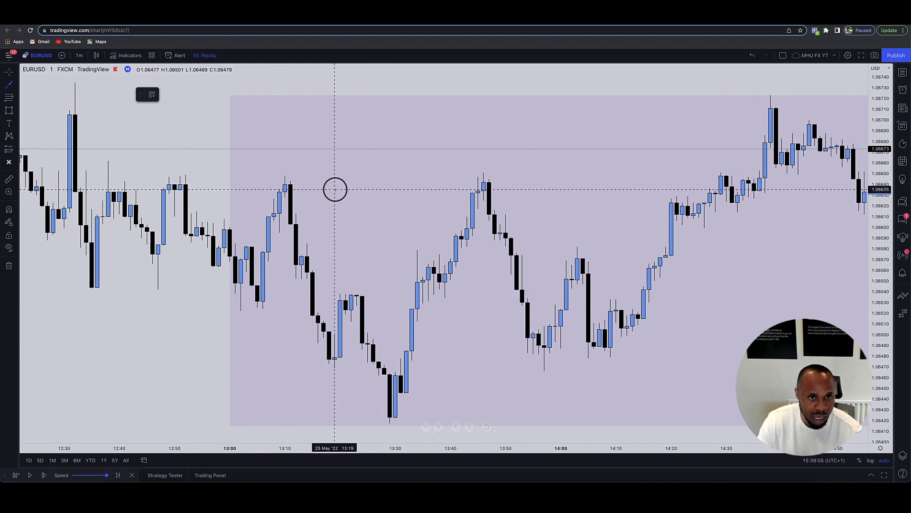
left_click(280, 175)
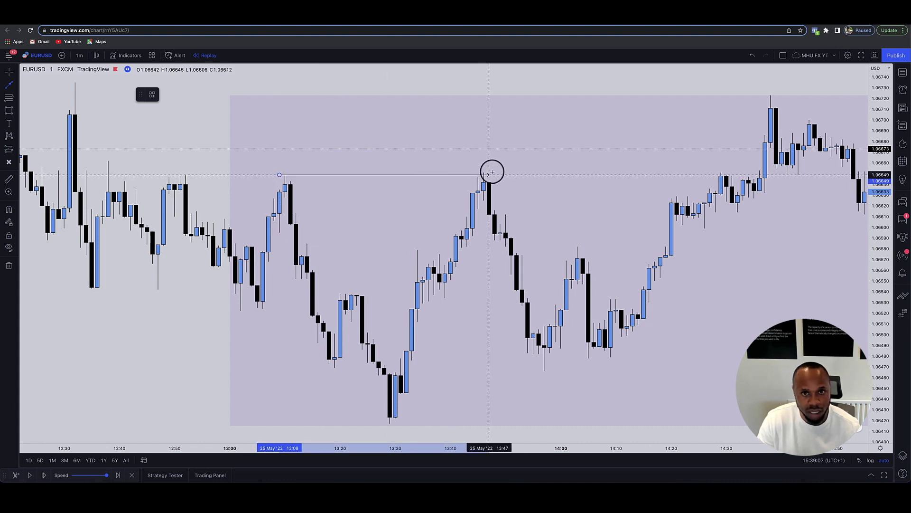
left_click(493, 175)
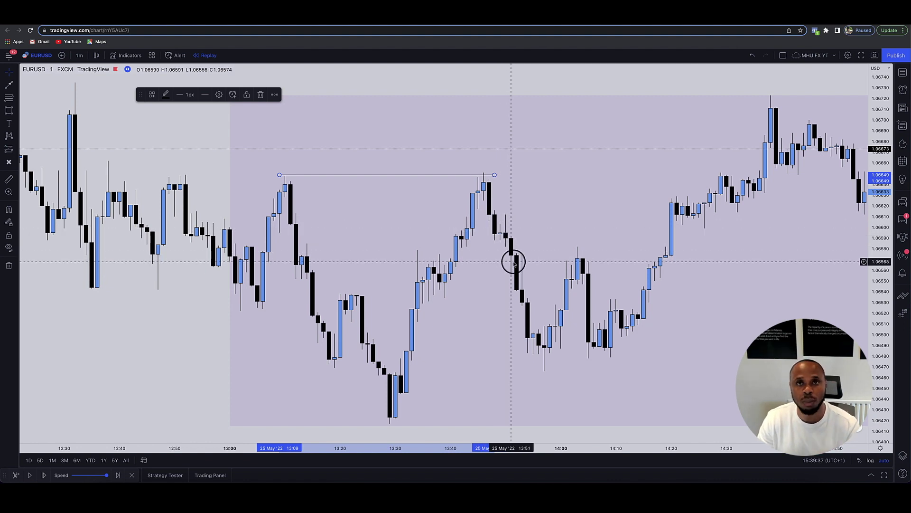
Step: Box the final down-move into the 13:29 low, about 1.06539 to 1.06416, with a shaded rectangle labelled "Last down candle"
key("alt+shift+r")
left_click(357, 293)
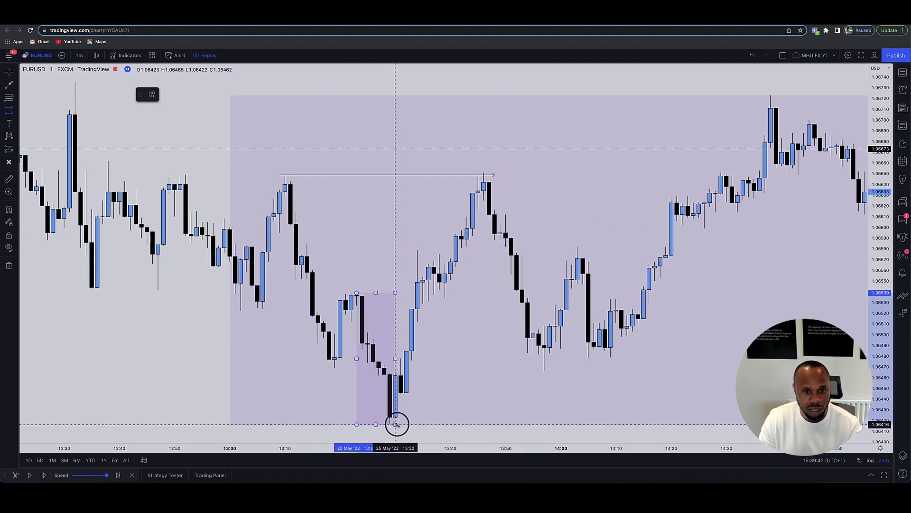
left_click(396, 424)
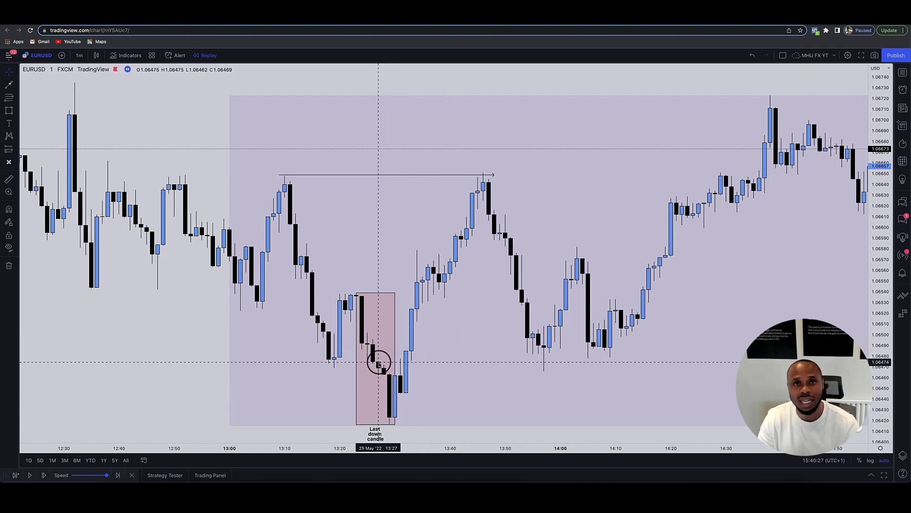
Step: Box the imbalance at about 1.06485 to 1.06513 from 13:30 to 14:19, and draw a horizontal arrow at about 1.06539 from 13:22 to 13:57
key("alt+shift+r")
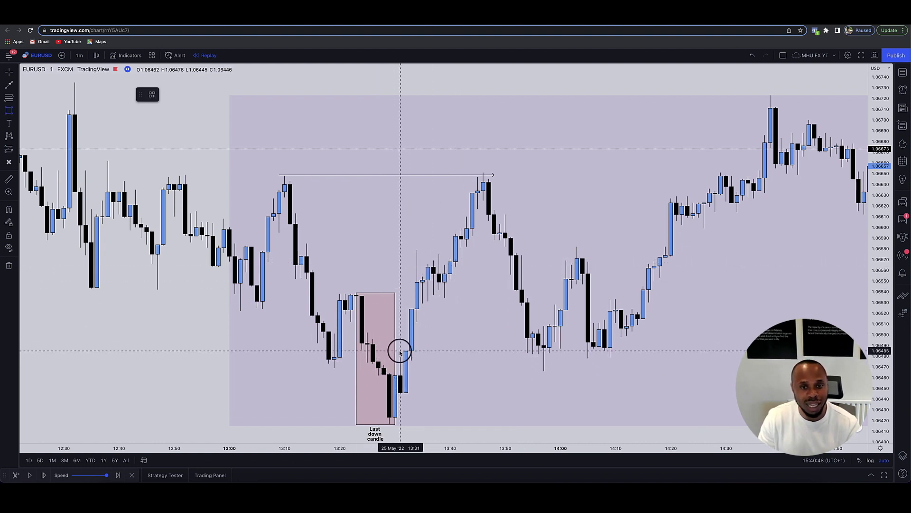
mouse_move(395, 352)
left_mouse_down()
mouse_move(444, 322)
mouse_move(665, 321)
left_mouse_up()
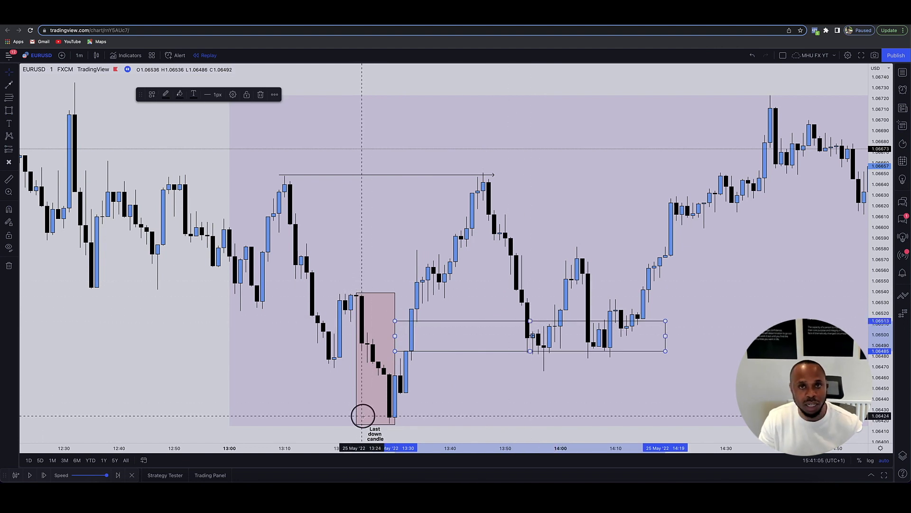
left_click(16, 85)
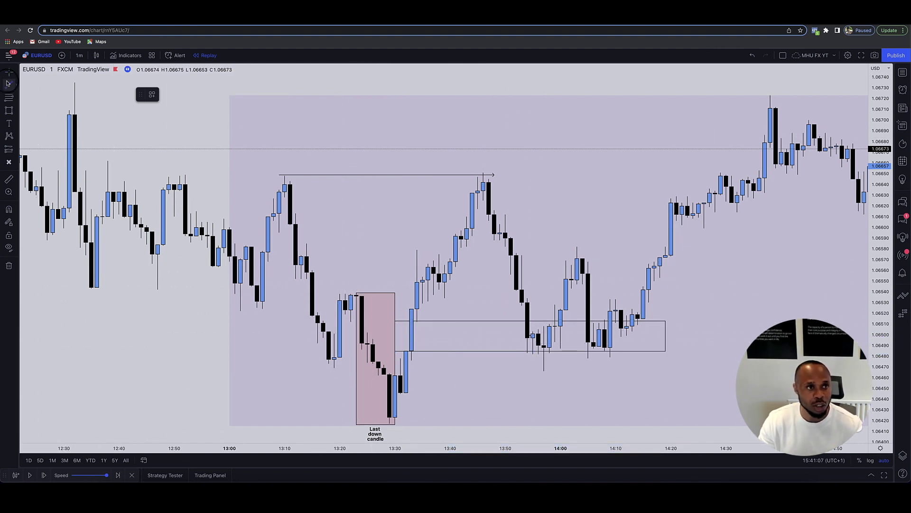
left_click(352, 292)
left_click(544, 294)
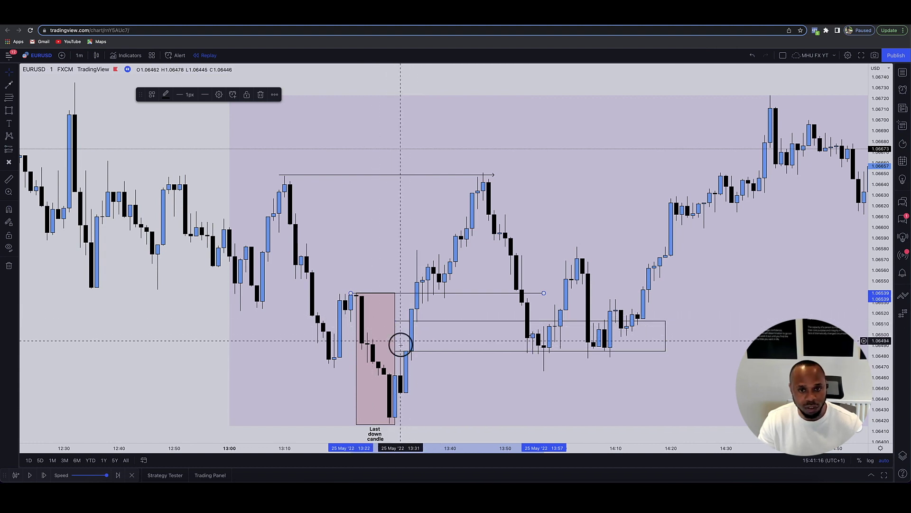
Step: Place a long position at 13:55 with its entry at 1.06500 and its stop at 1.06417, below the last down move
scroll(537, 318, "down", 2)
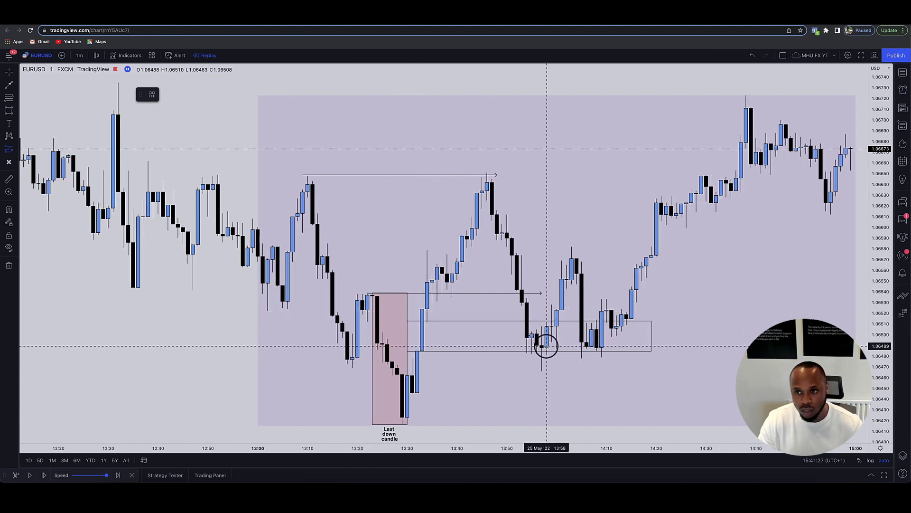
left_click(531, 335)
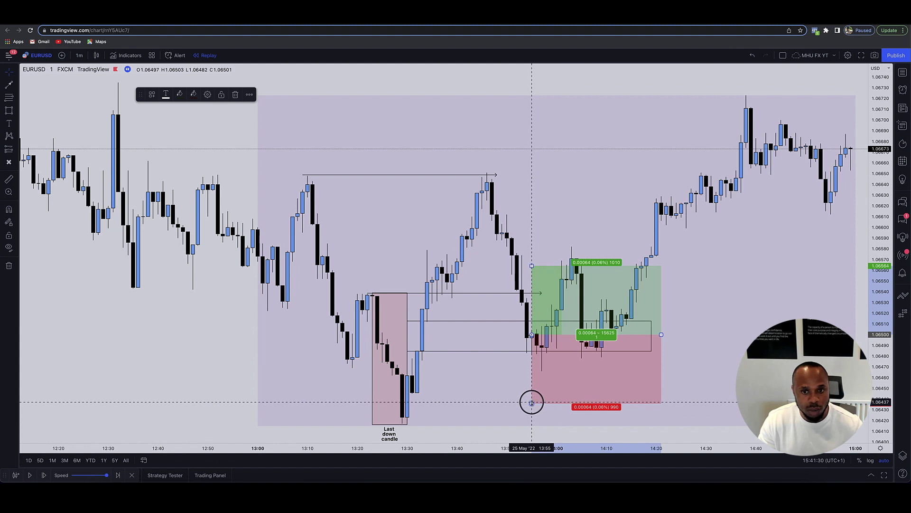
mouse_move(532, 403)
left_mouse_down()
mouse_move(434, 403)
mouse_move(415, 423)
left_mouse_up()
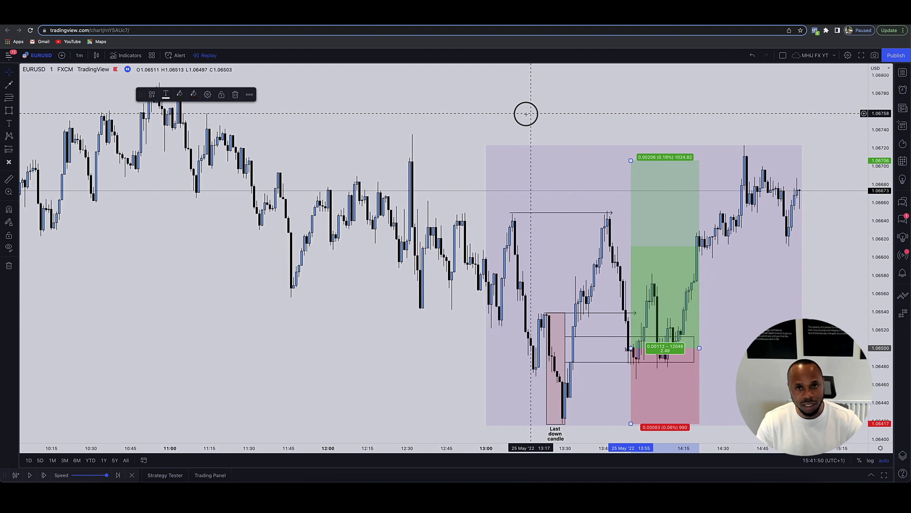
Step: Raise the long position's target to about 1.07482 at the 24 May high and extend the position to about the start of 26 May
scroll(526, 114, "down", 8)
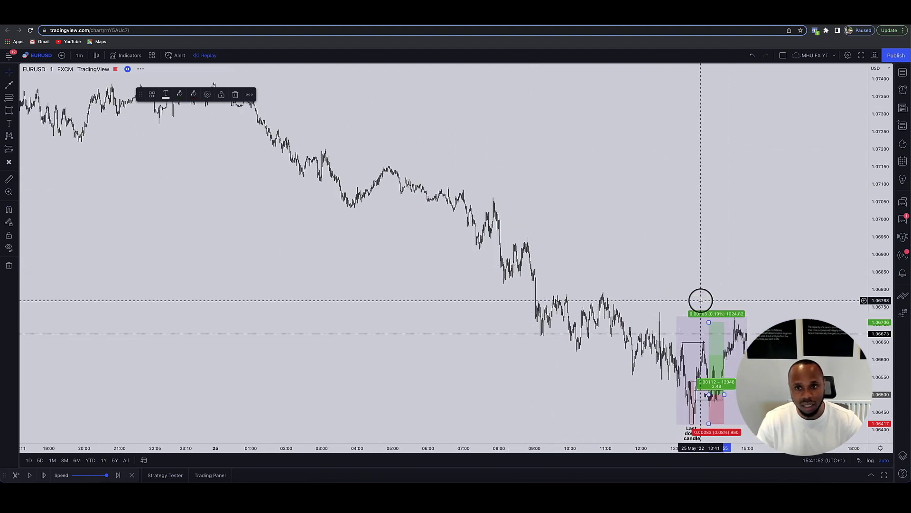
left_click_drag(700, 300, 619, 183)
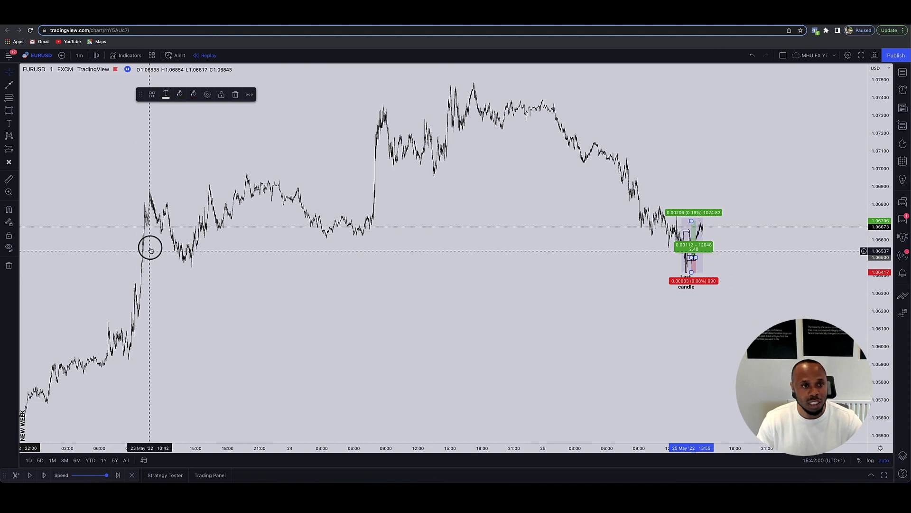
left_click_drag(692, 221, 679, 84)
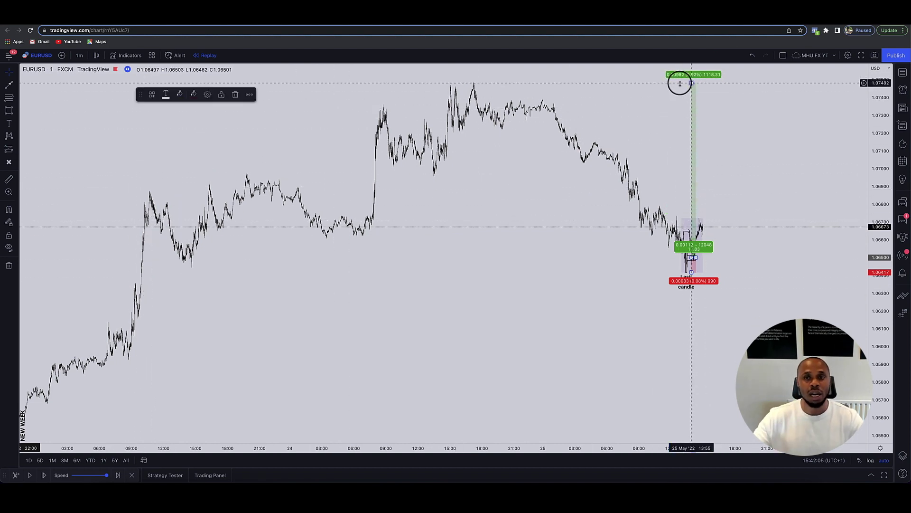
left_click_drag(694, 257, 718, 259)
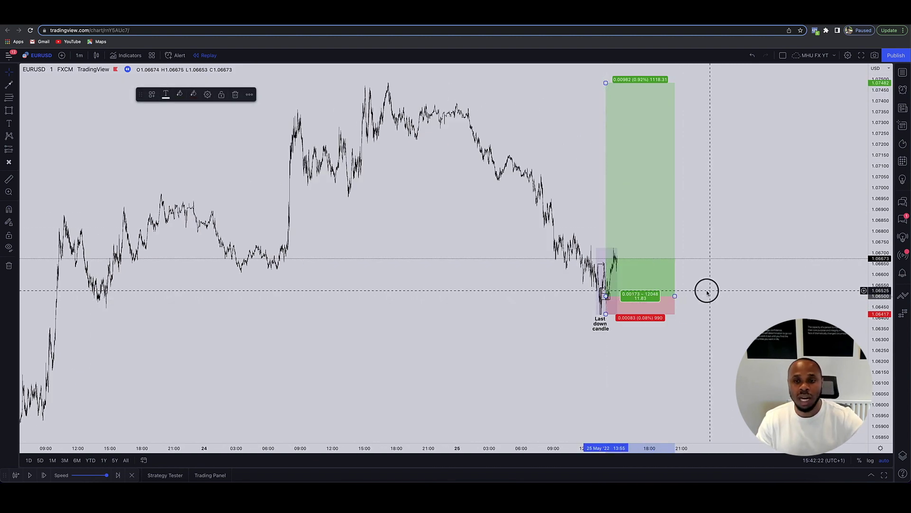
left_click_drag(711, 291, 714, 295)
Step: Switch to the 1-hour timeframe and play the replay forward through 27 May to follow the long trade's outcome
type("1h")
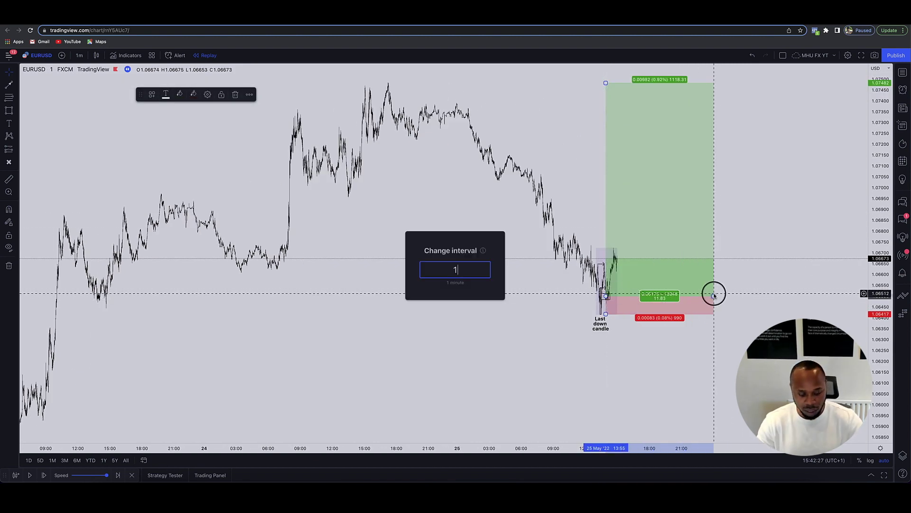
key("Return")
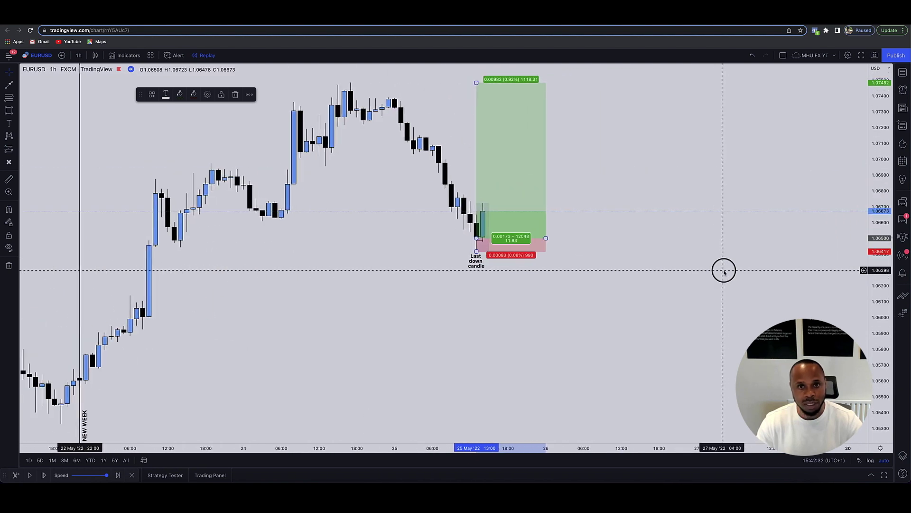
scroll(724, 271, "up", 2)
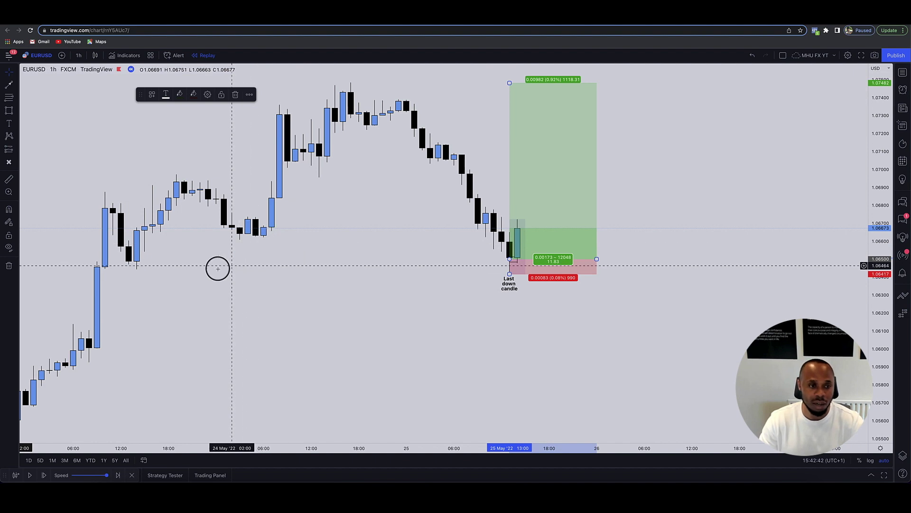
left_click(29, 476)
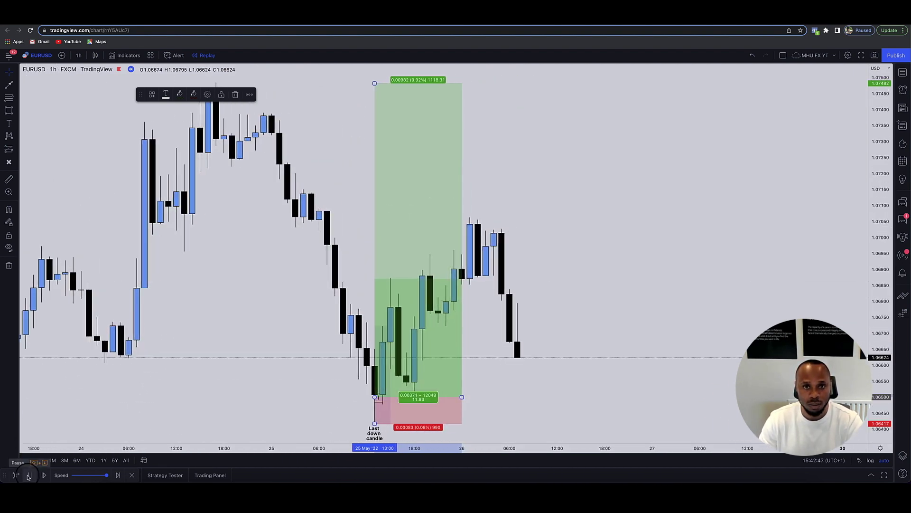
scroll(218, 385, "down", 5)
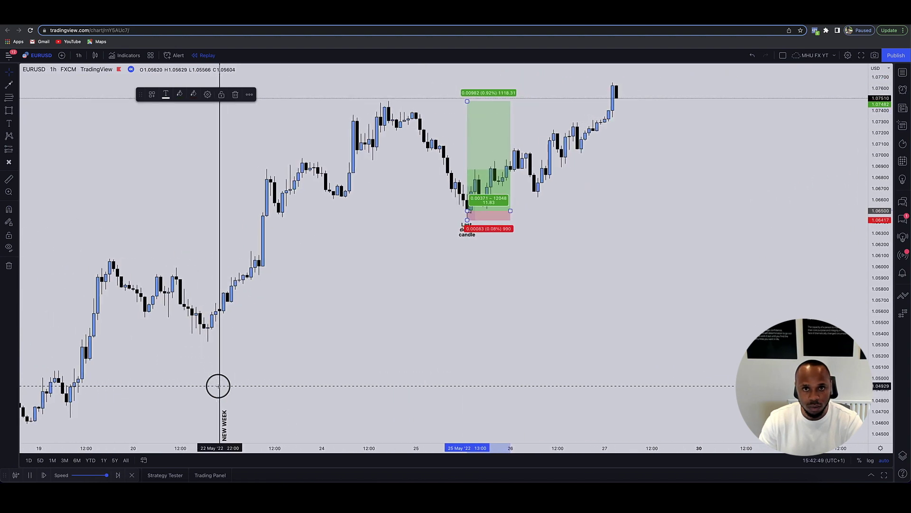
scroll(509, 252, "left", 5)
scroll(509, 252, "up", 5)
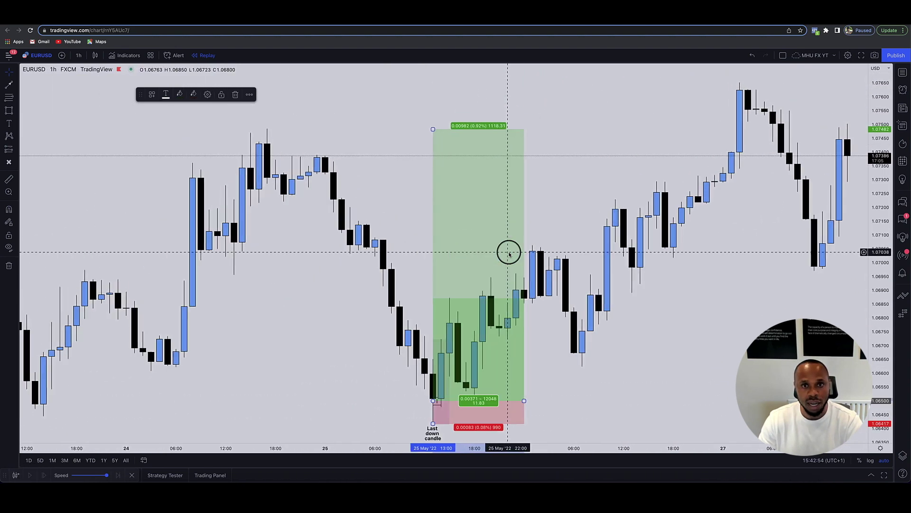
scroll(509, 252, "up", 1)
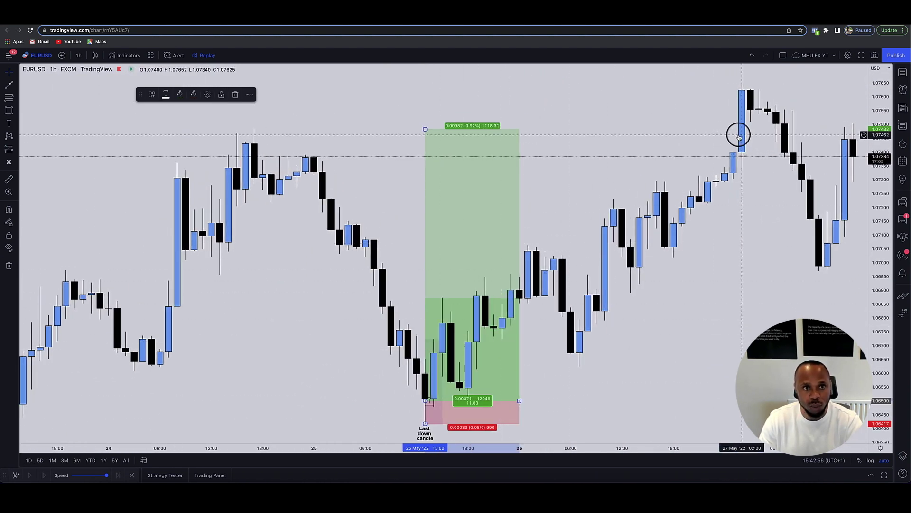
Step: Draw a horizontal ray at about 1.07485 from the 24 May 16:00 high
left_click(17, 85)
left_click(31, 186)
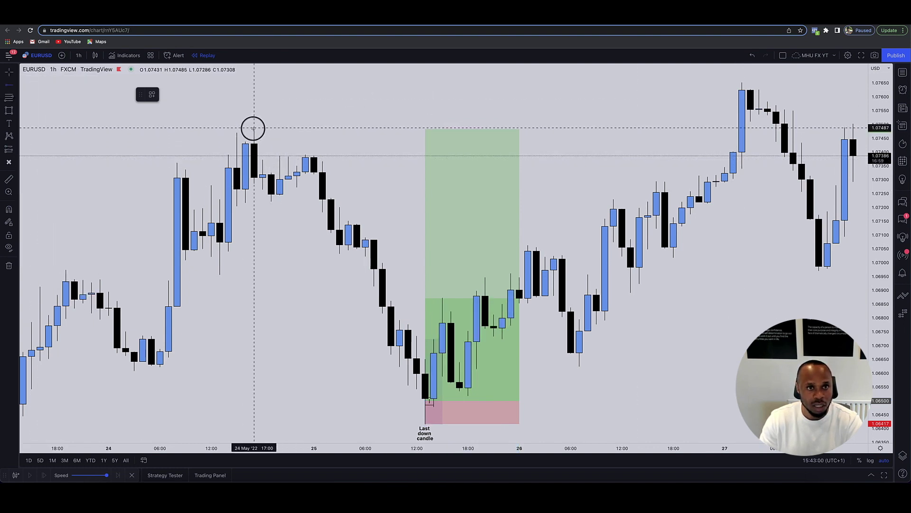
left_click(246, 129)
Step: Move the long position's target up to 1.07500, just above the horizontal ray
left_click(448, 146)
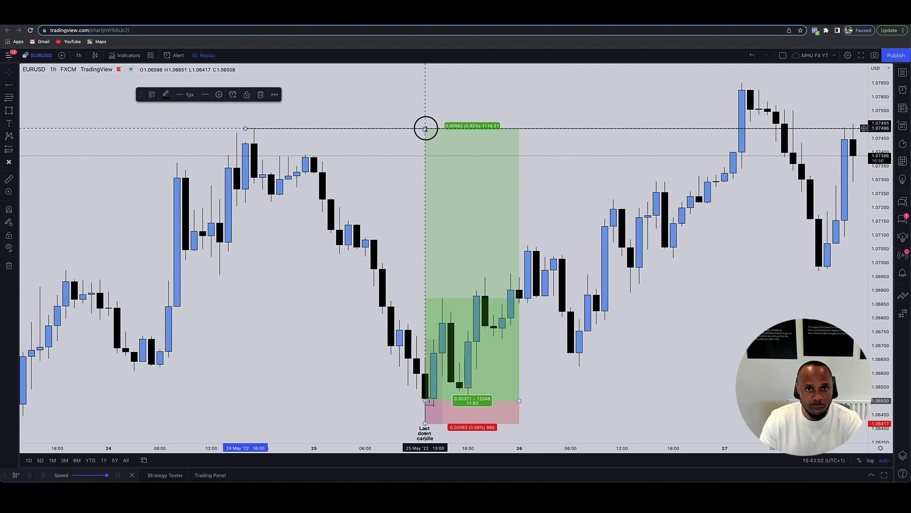
left_click_drag(425, 128, 426, 125)
left_click(422, 394)
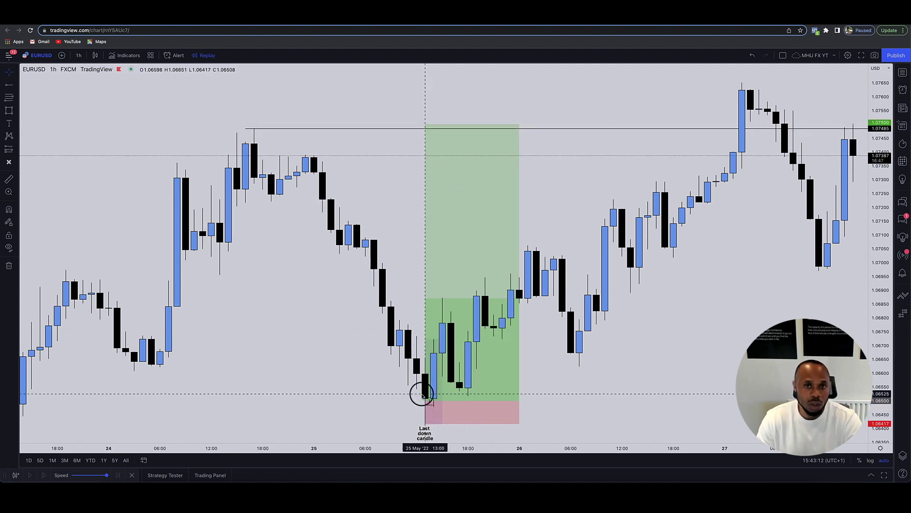
scroll(489, 194, "down", 2)
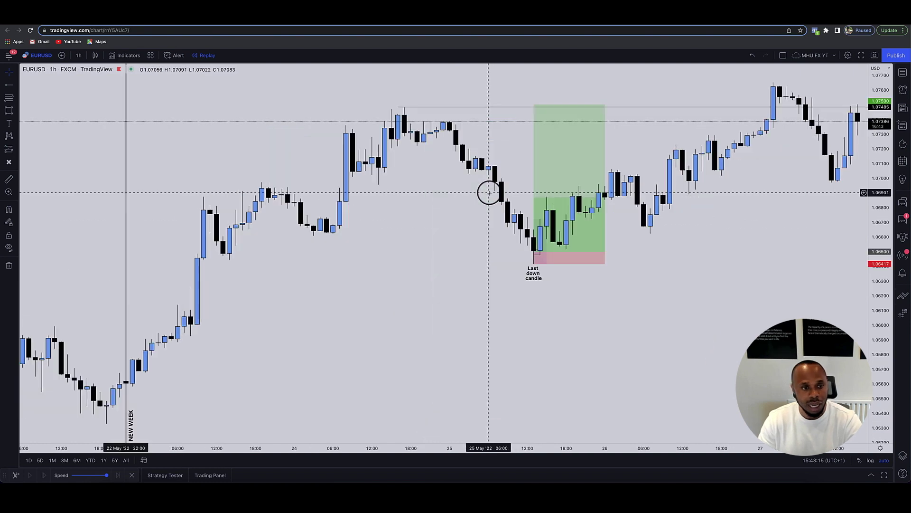
Step: Switch the EURUSD chart to the 5-minute timeframe around the 25 May entry
scroll(487, 190, "up", 1)
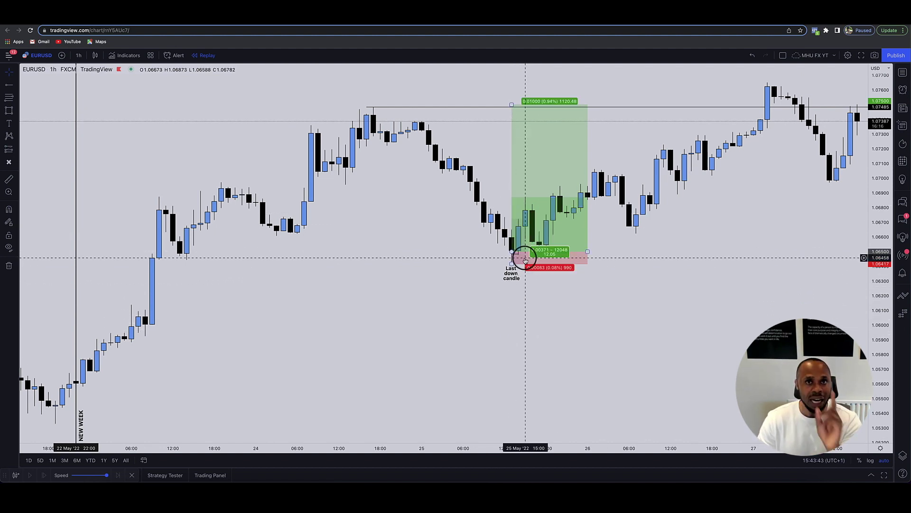
left_click(516, 273)
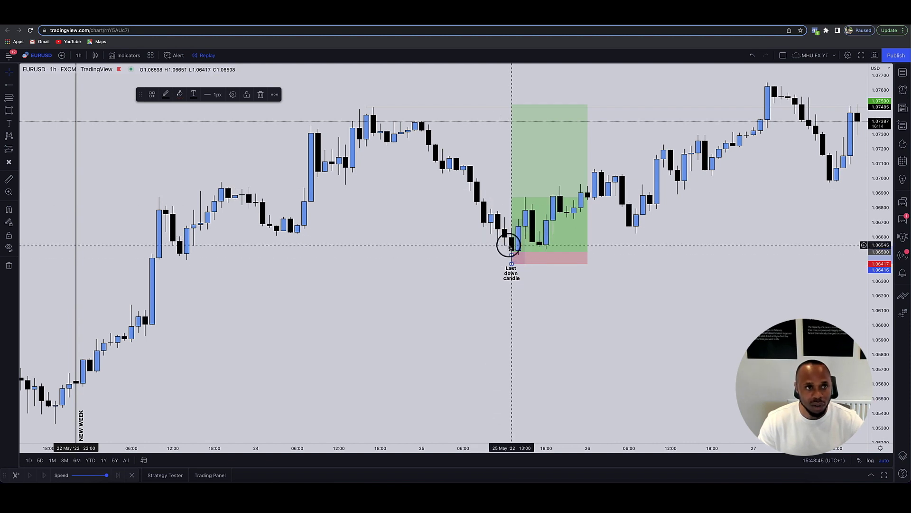
left_click(499, 230)
type("1")
key("Return")
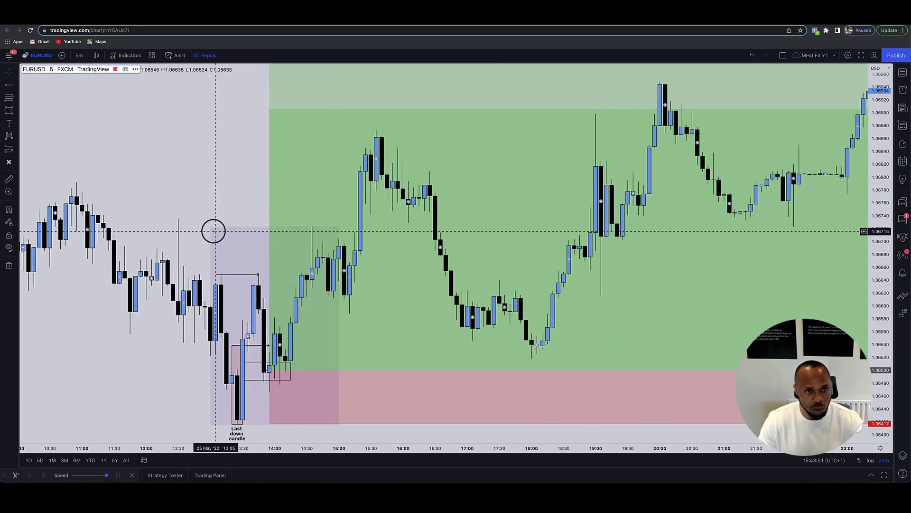
Step: Delete the large purple rectangle around the 25 May low and extend the "Last down candle" rectangle to 25 May 19:00
left_click(213, 231)
key("Delete")
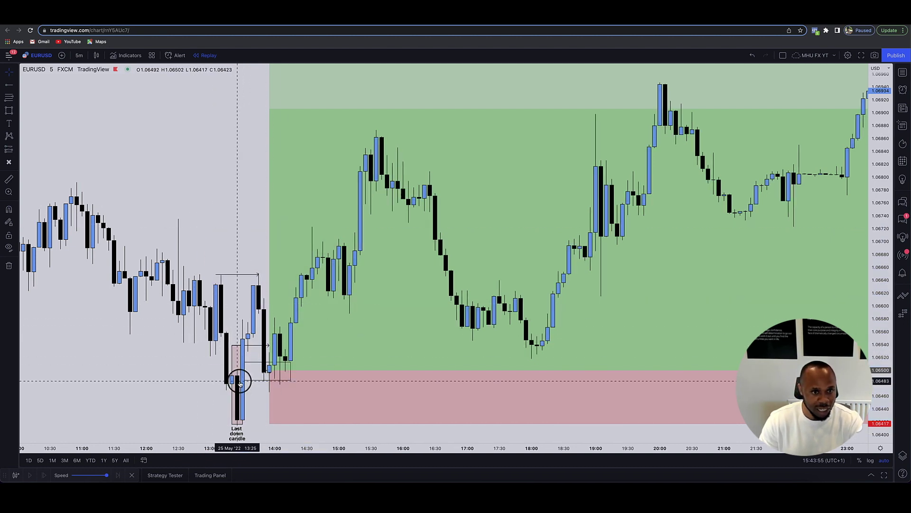
left_click_drag(243, 385, 593, 383)
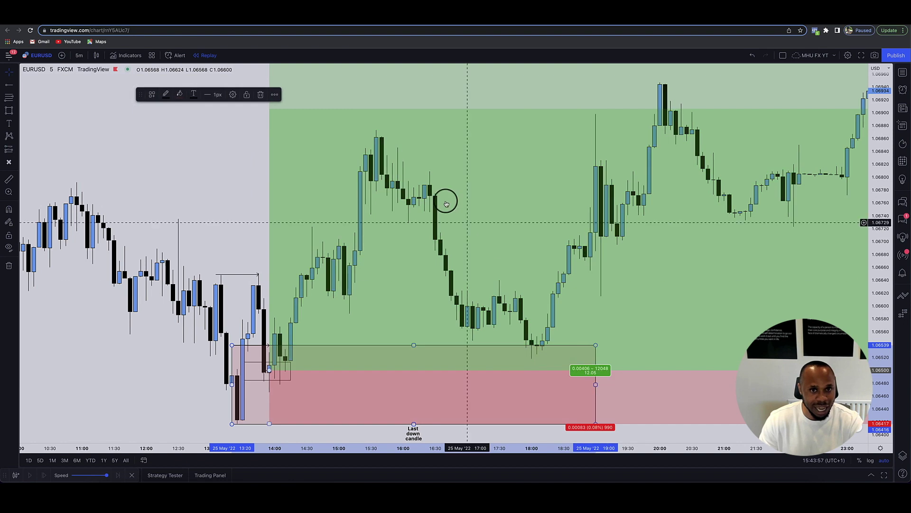
Step: Move the long position's entry to 1.06538 at the upper edge of the "Last down candle" rectangle, starting 25 May 15:20
scroll(525, 350, "down", 3)
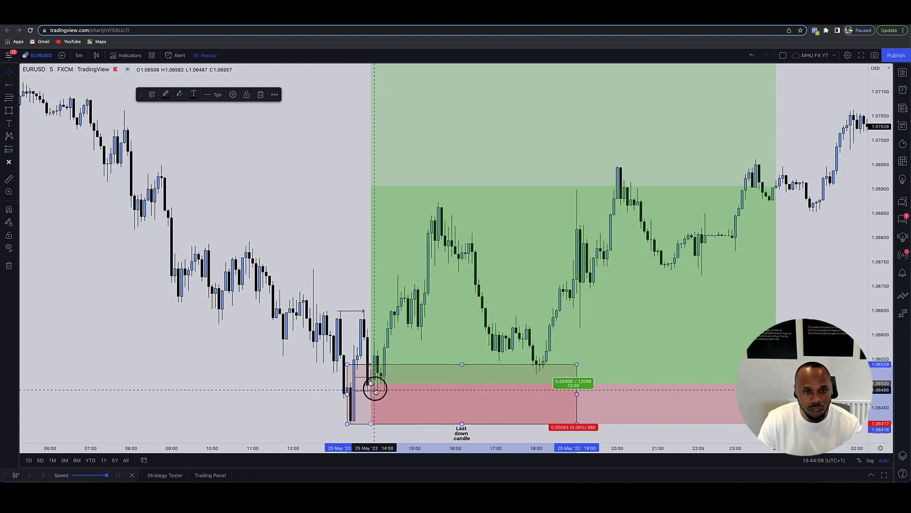
left_click_drag(375, 389, 387, 364)
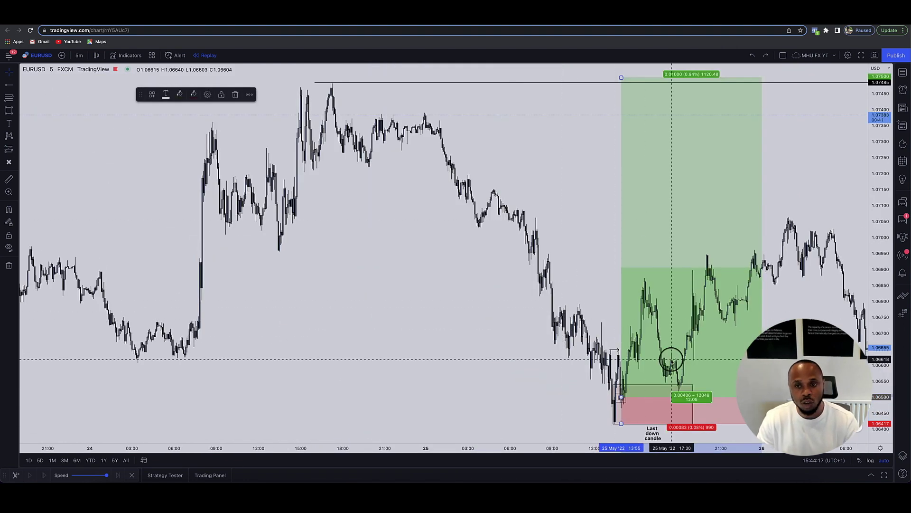
left_click_drag(621, 396, 642, 384)
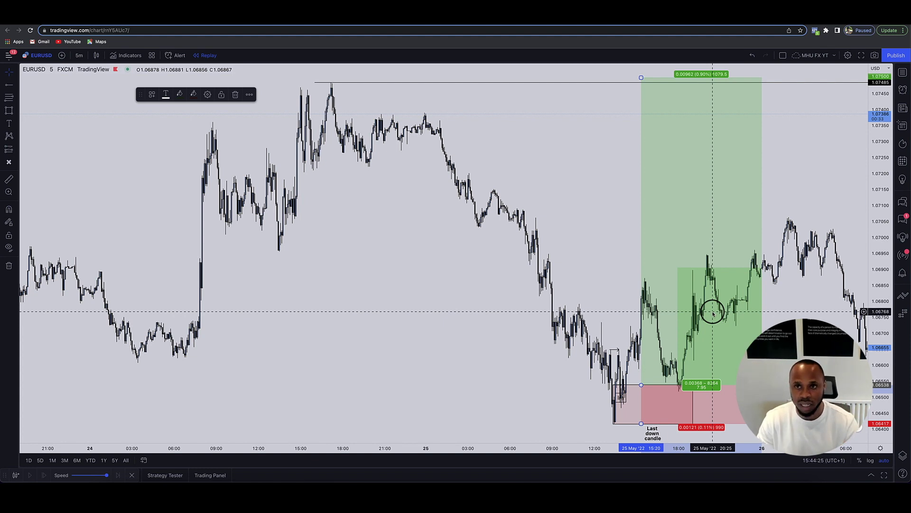
Step: Measure the price distance from the horizontal ray at the 24 May high up to the level of the 27 May high
scroll(713, 311, "right", 10)
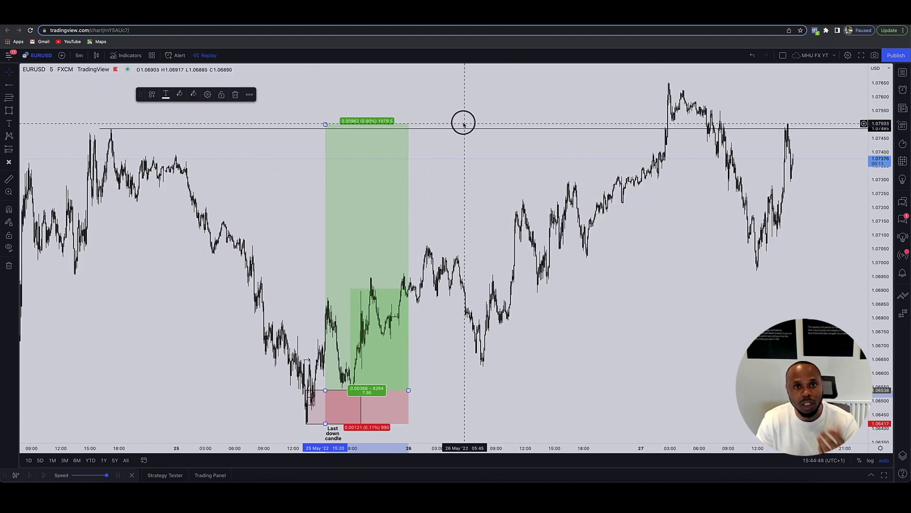
scroll(665, 106, "right", 3)
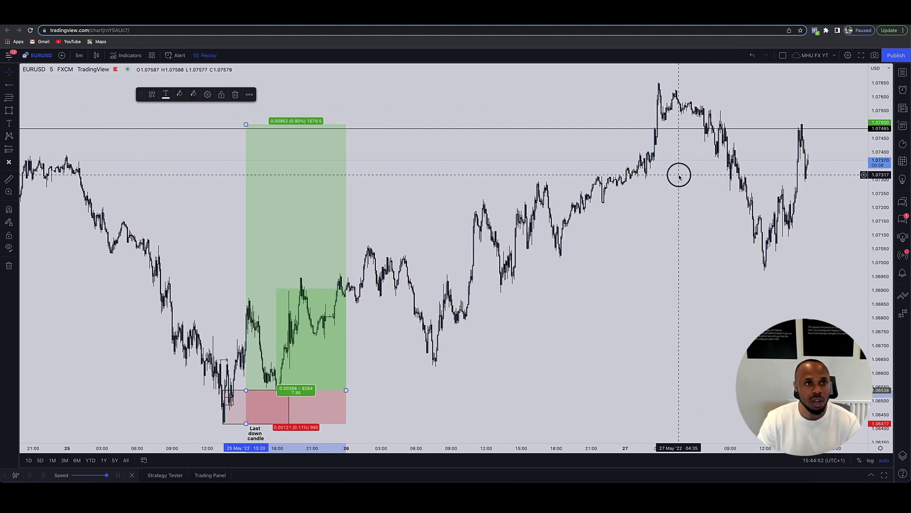
scroll(679, 175, "left", 4)
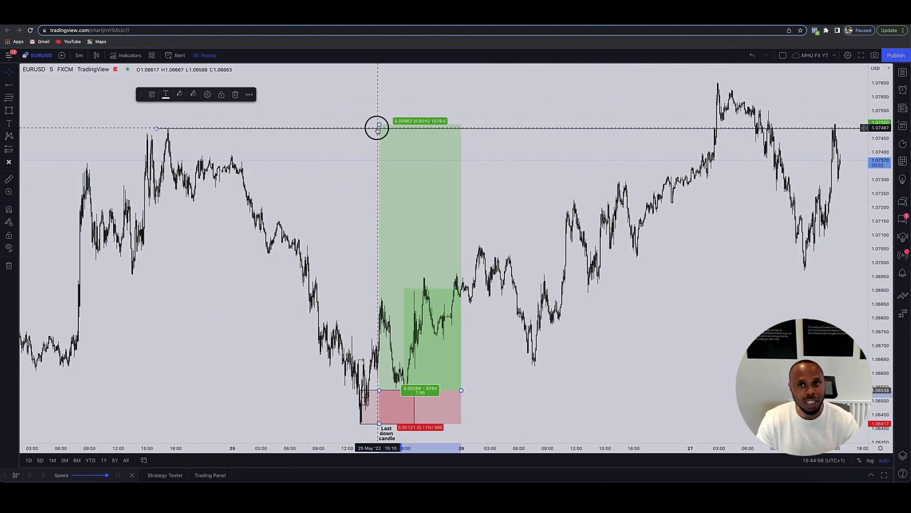
left_click(8, 179)
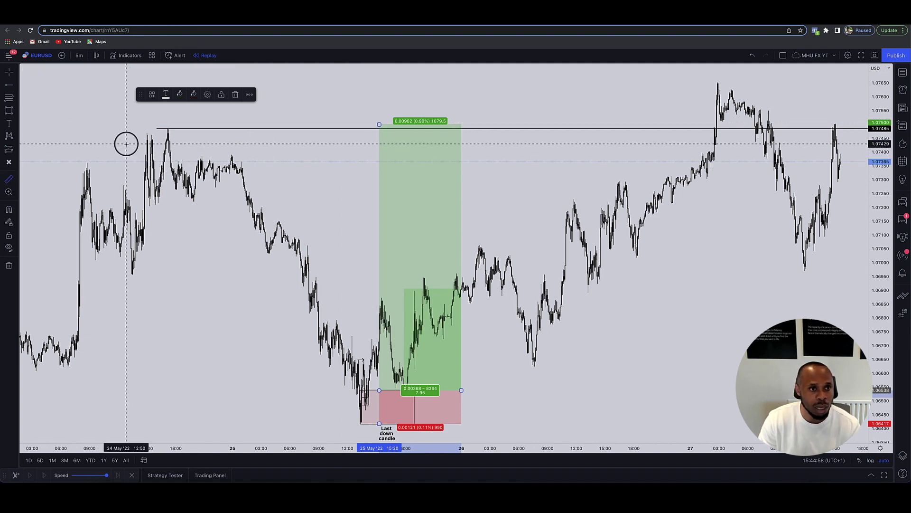
left_click(173, 128)
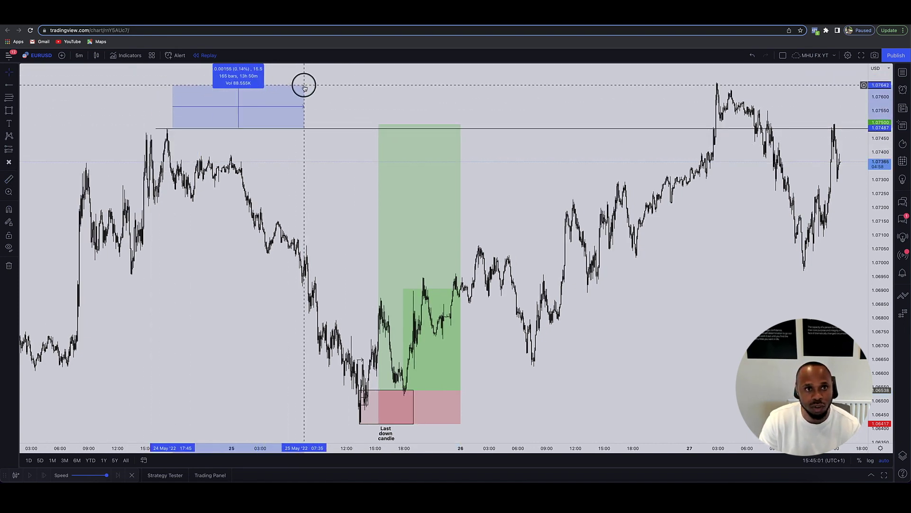
left_click(236, 76)
left_click(408, 152)
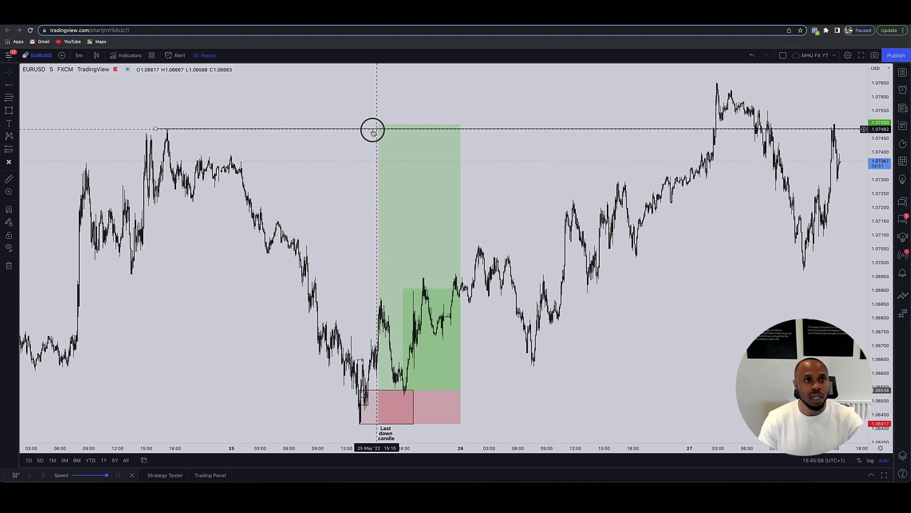
Step: Examine the 5-minute candles around 27 May 02:30 at the level of the horizontal ray and long target
scroll(702, 154, "right", 5)
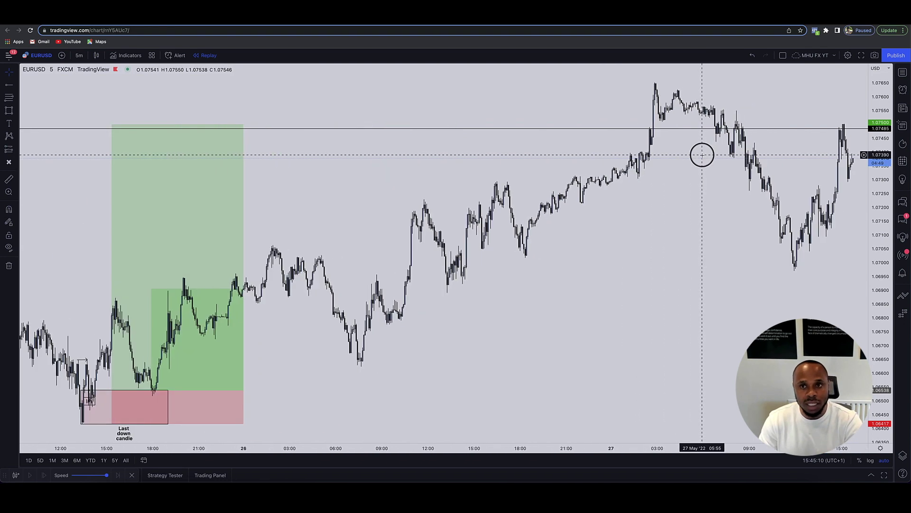
scroll(702, 154, "up", 5)
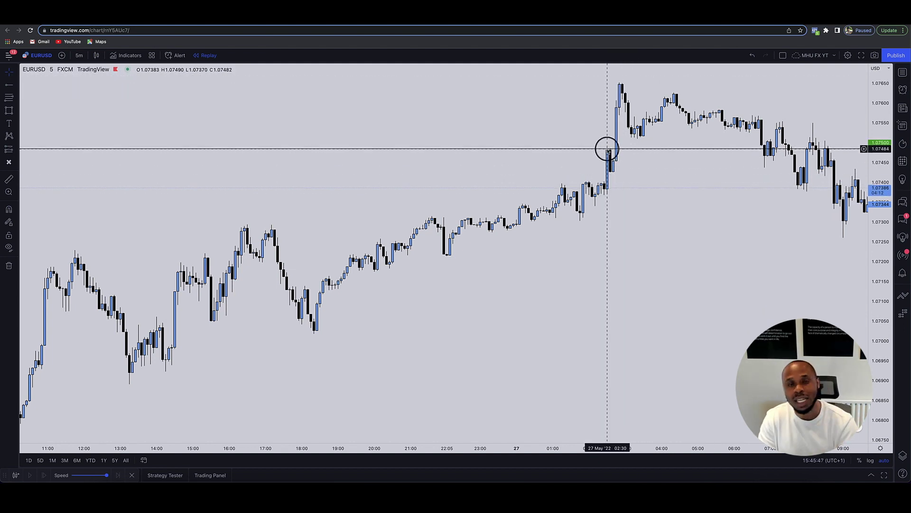
key("alt+h")
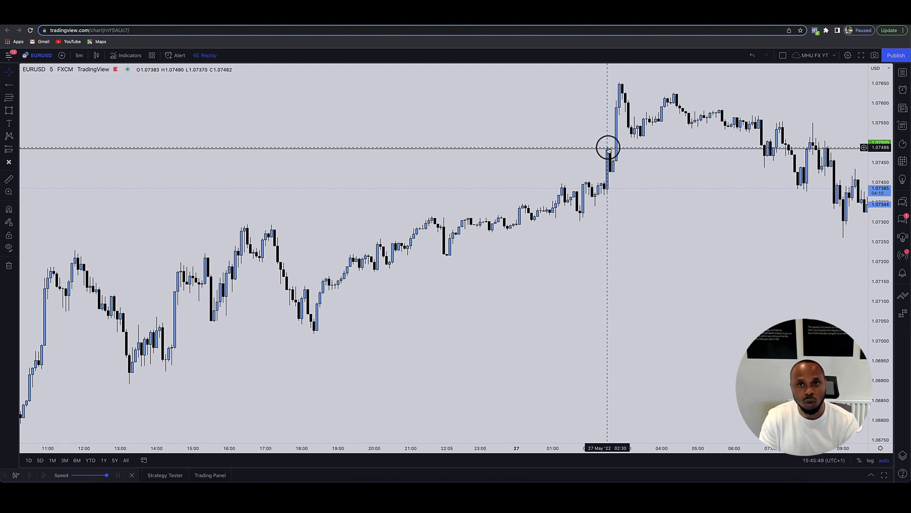